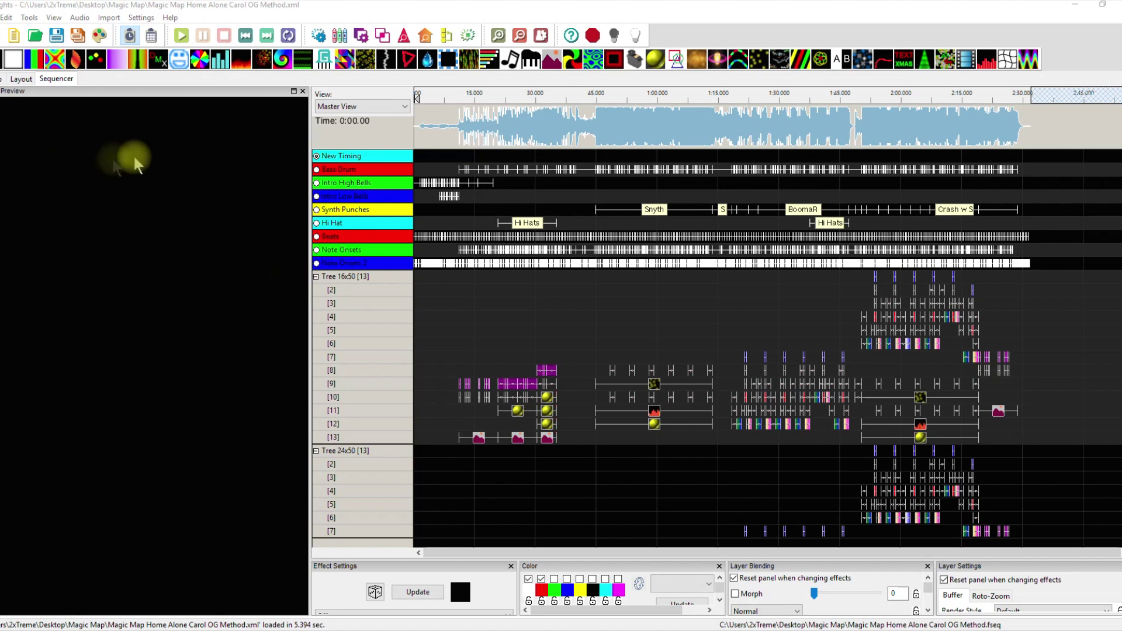
Switch to the layout view of the tree and matrix models and save the layout
{"action": "left_click", "coordinate": [21, 79]}
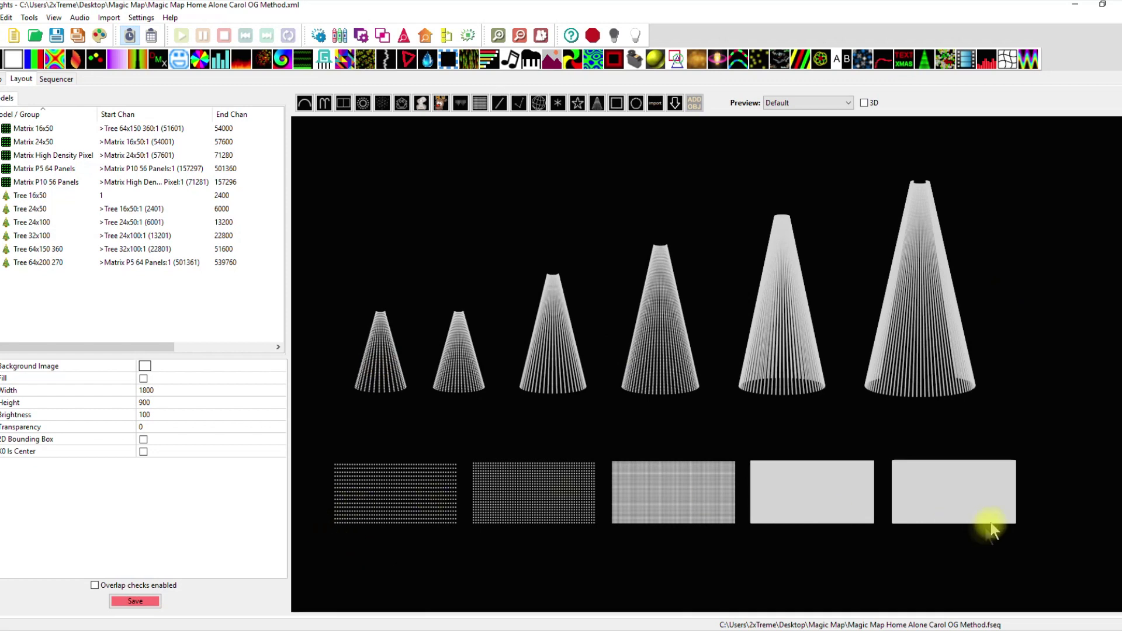
{"action": "left_click", "coordinate": [135, 602]}
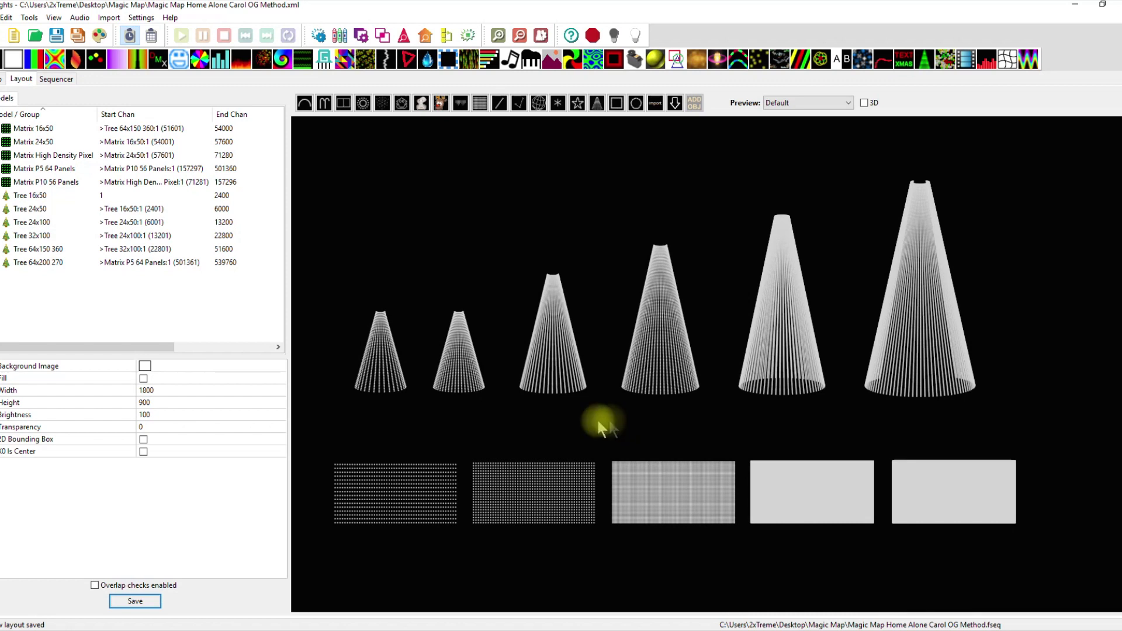
Inspect the properties of the six tree models in turn, from Tree 16x50 through Tree 64x200 270
{"action": "left_click", "coordinate": [378, 367]}
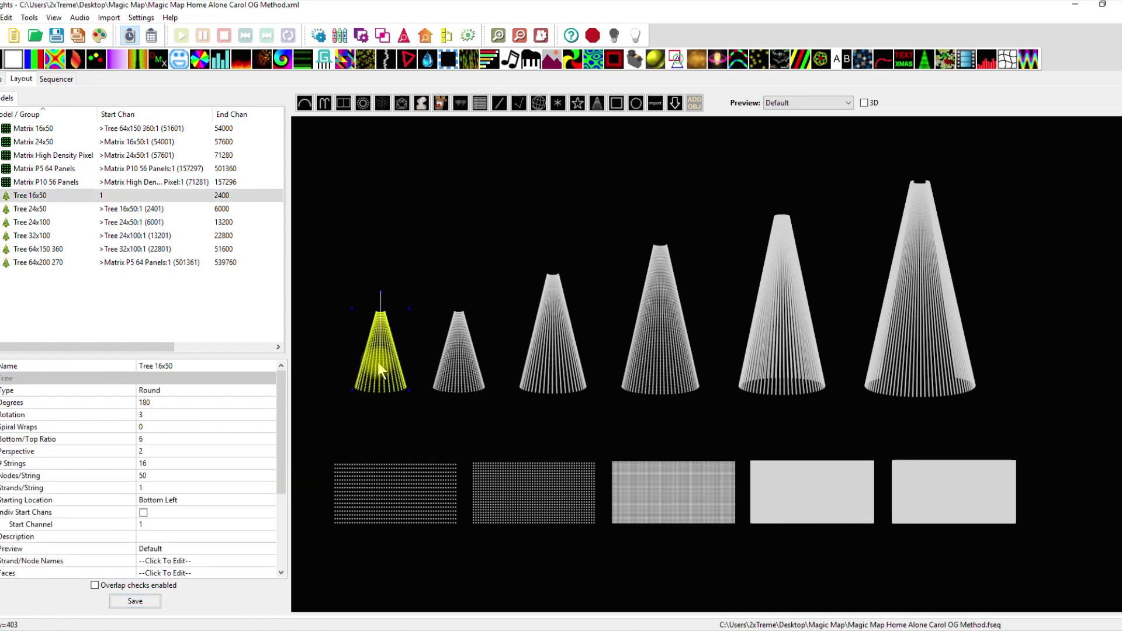
{"action": "left_click", "coordinate": [464, 364]}
{"action": "left_click", "coordinate": [552, 373]}
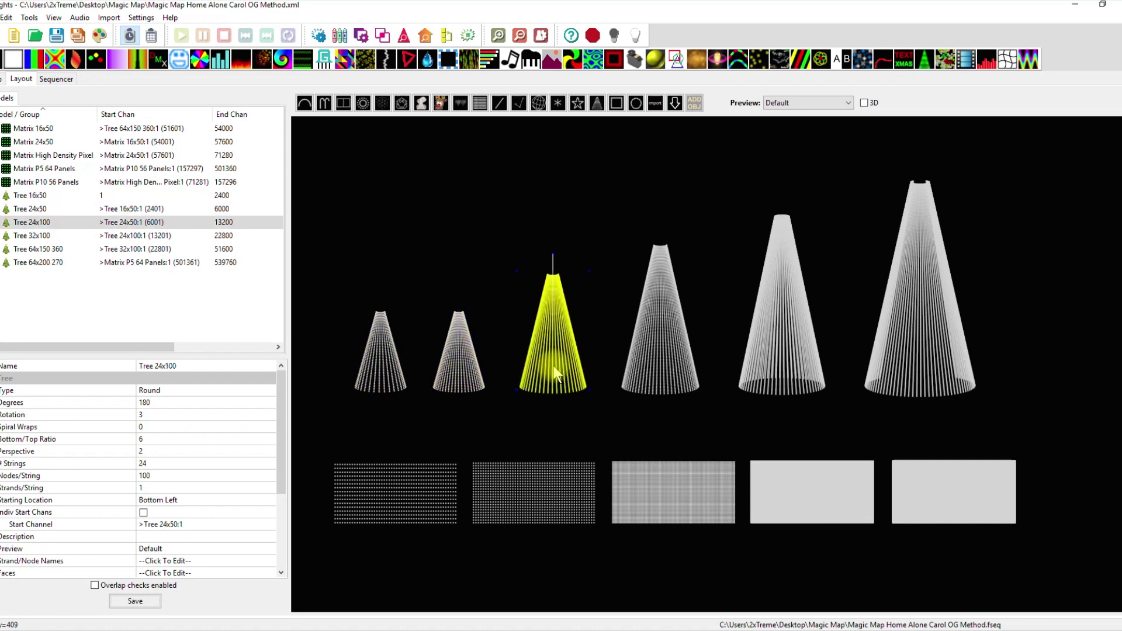
{"action": "left_click", "coordinate": [657, 367]}
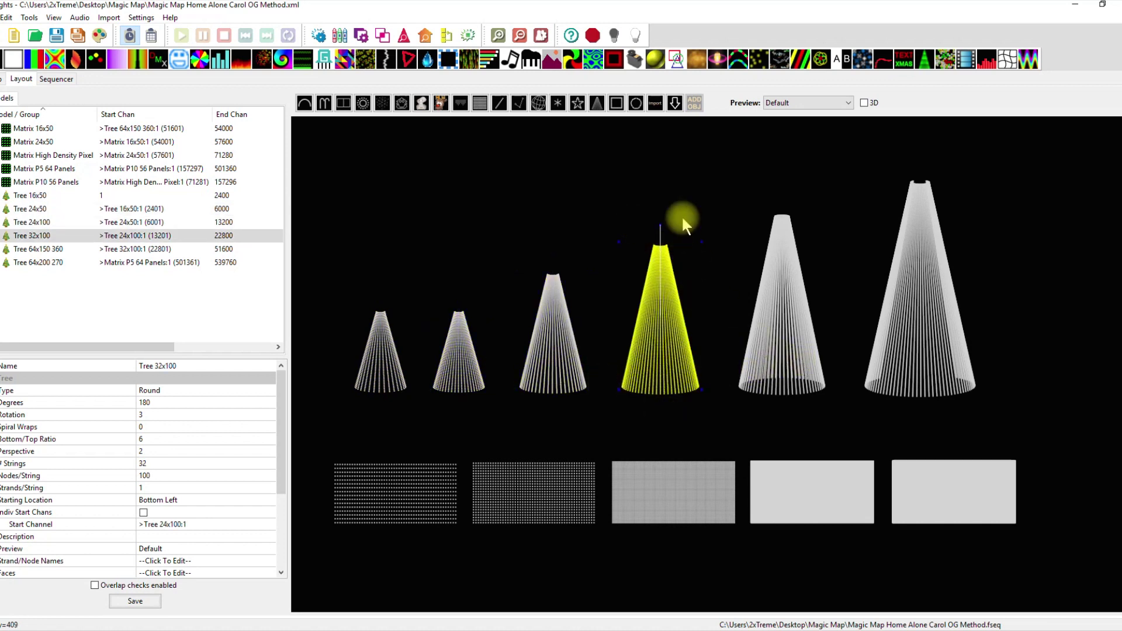
{"action": "left_click", "coordinate": [787, 323]}
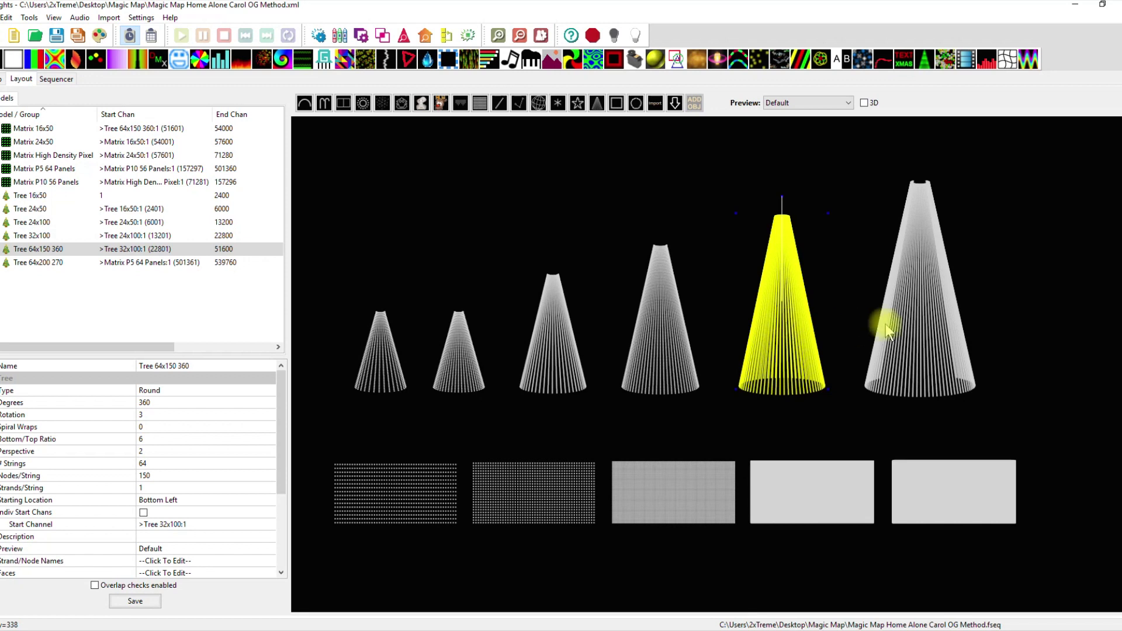
{"action": "left_click", "coordinate": [903, 315]}
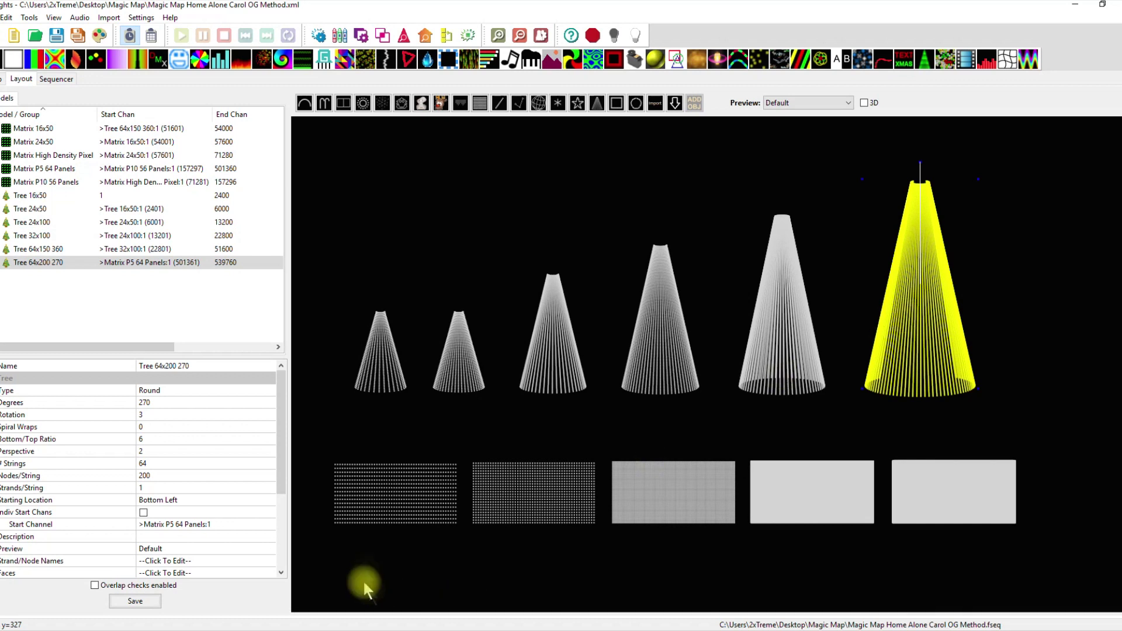
Inspect the properties of the five matrix models, from Matrix 16x50 through Matrix P5 64 Panels
{"action": "left_click", "coordinate": [388, 500]}
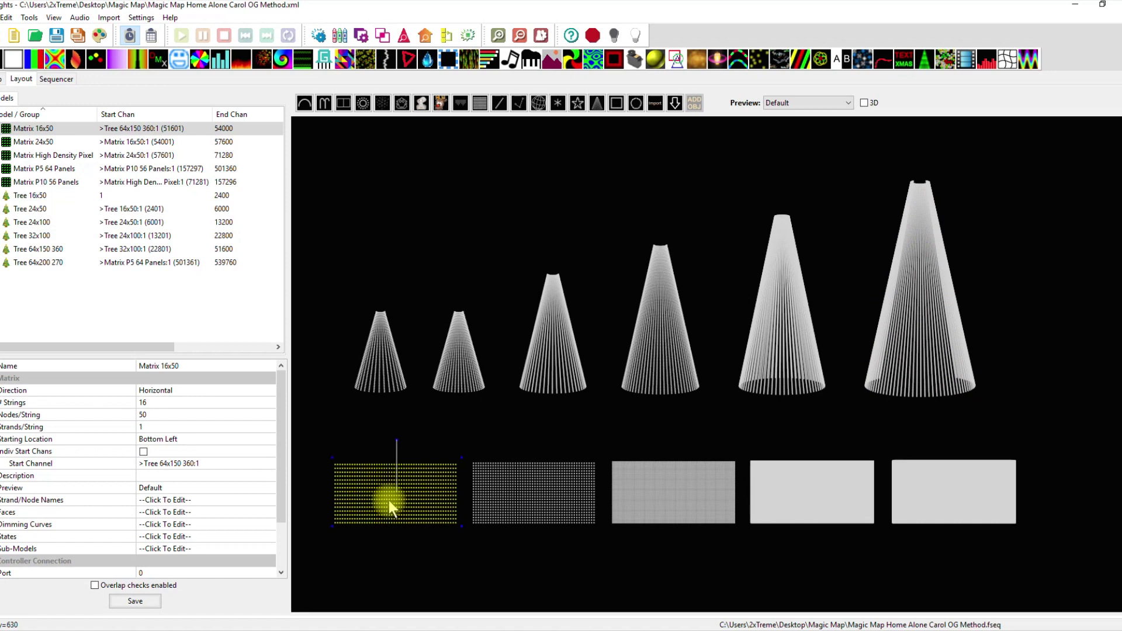
{"action": "left_click", "coordinate": [530, 493]}
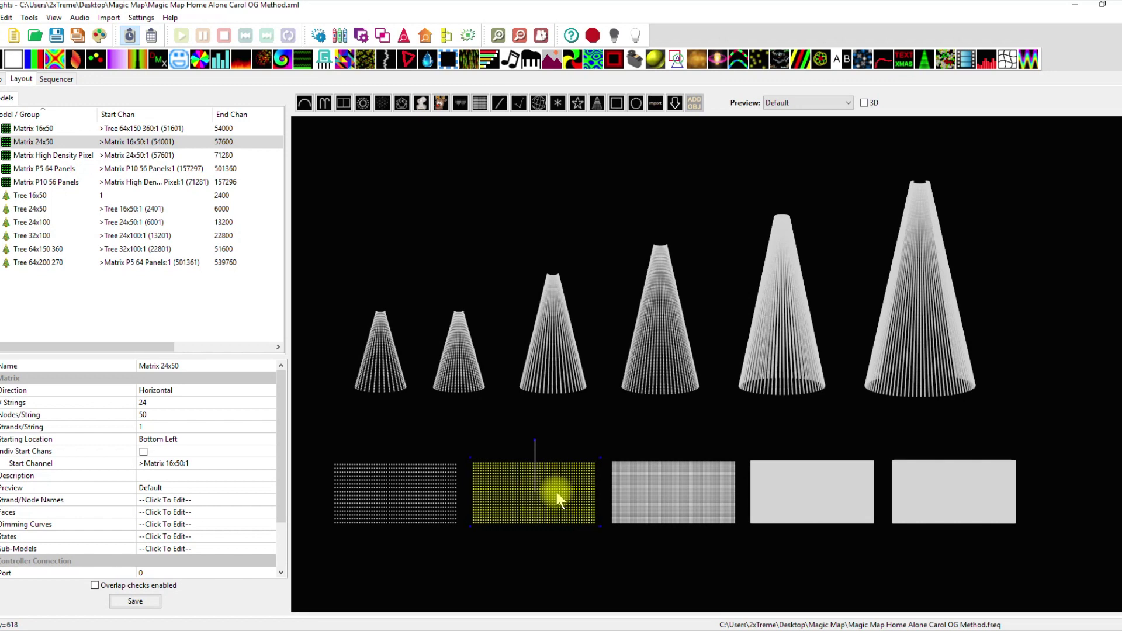
{"action": "left_click", "coordinate": [673, 494]}
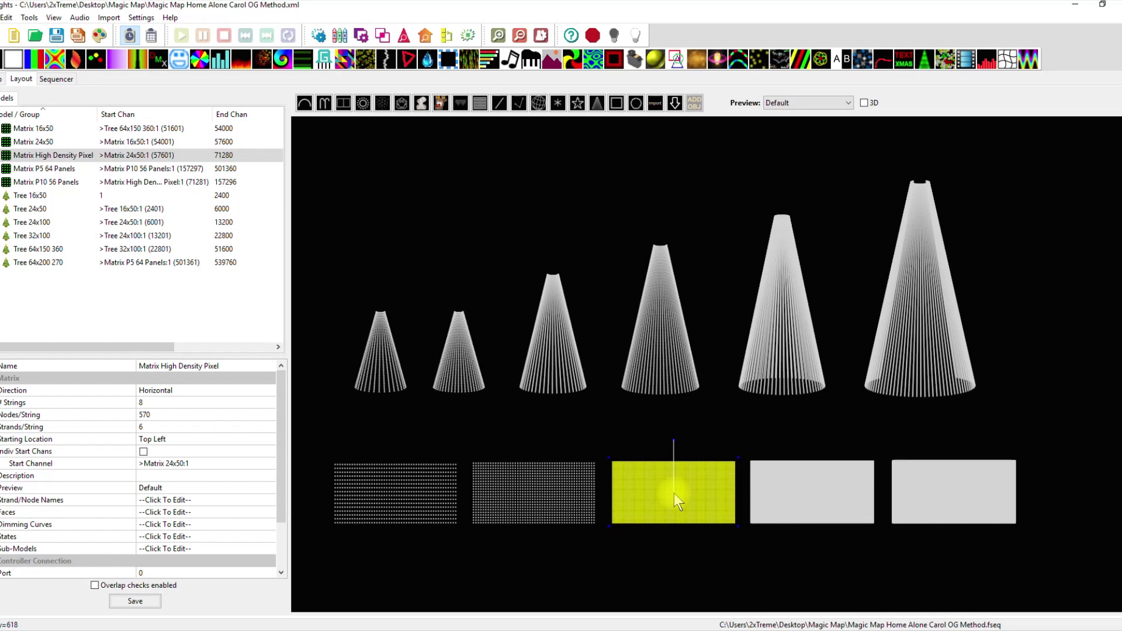
{"action": "left_click", "coordinate": [790, 497]}
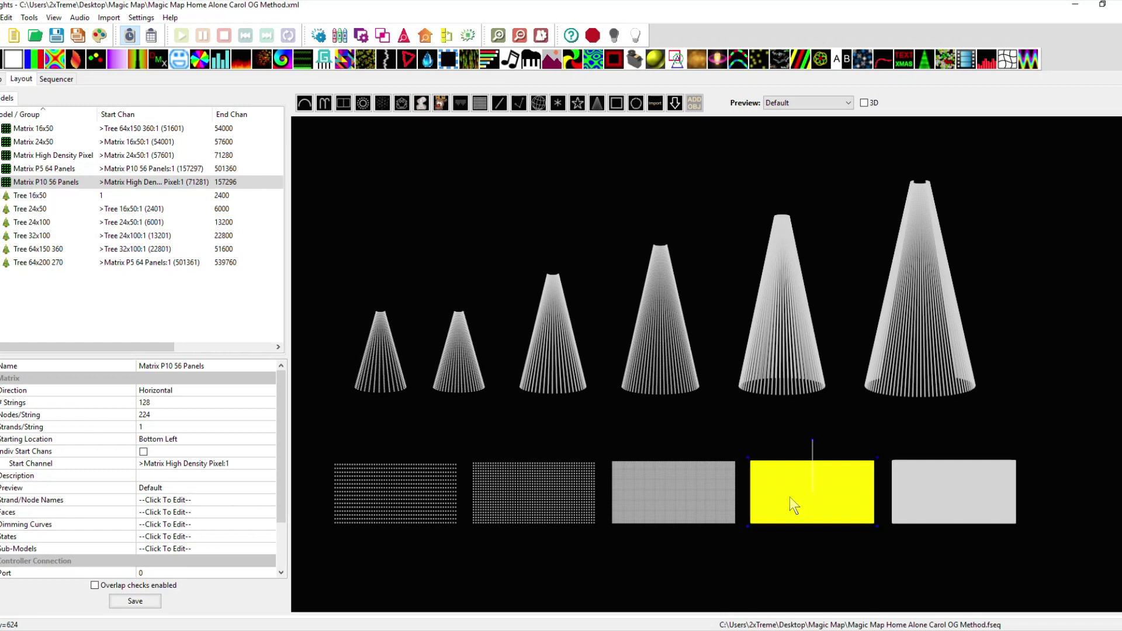
{"action": "left_click", "coordinate": [703, 495]}
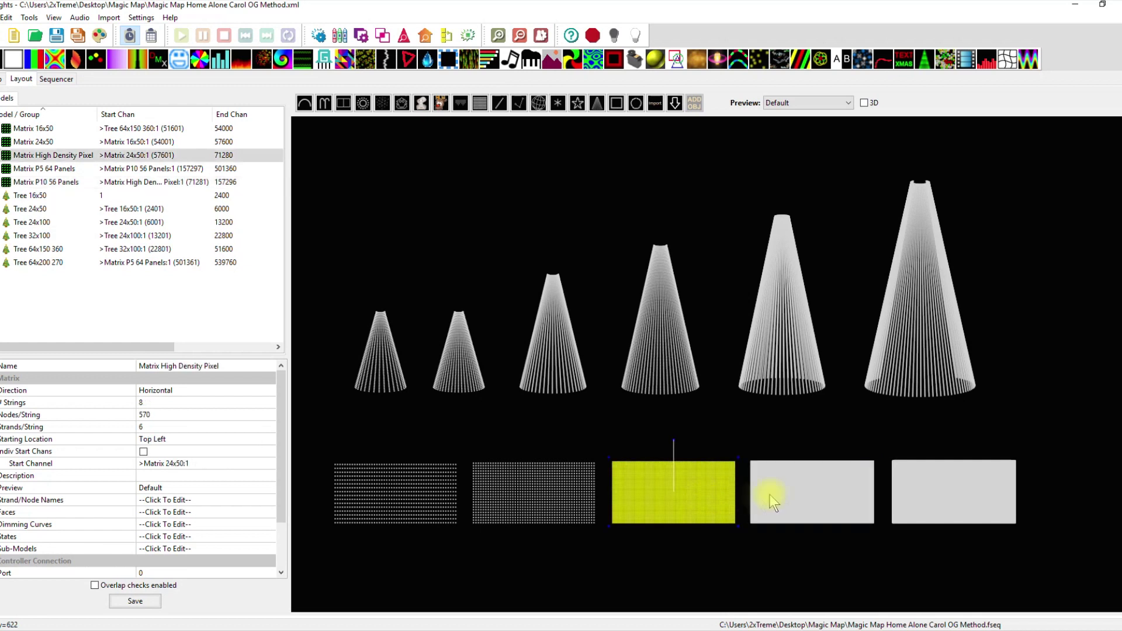
{"action": "left_click", "coordinate": [786, 500]}
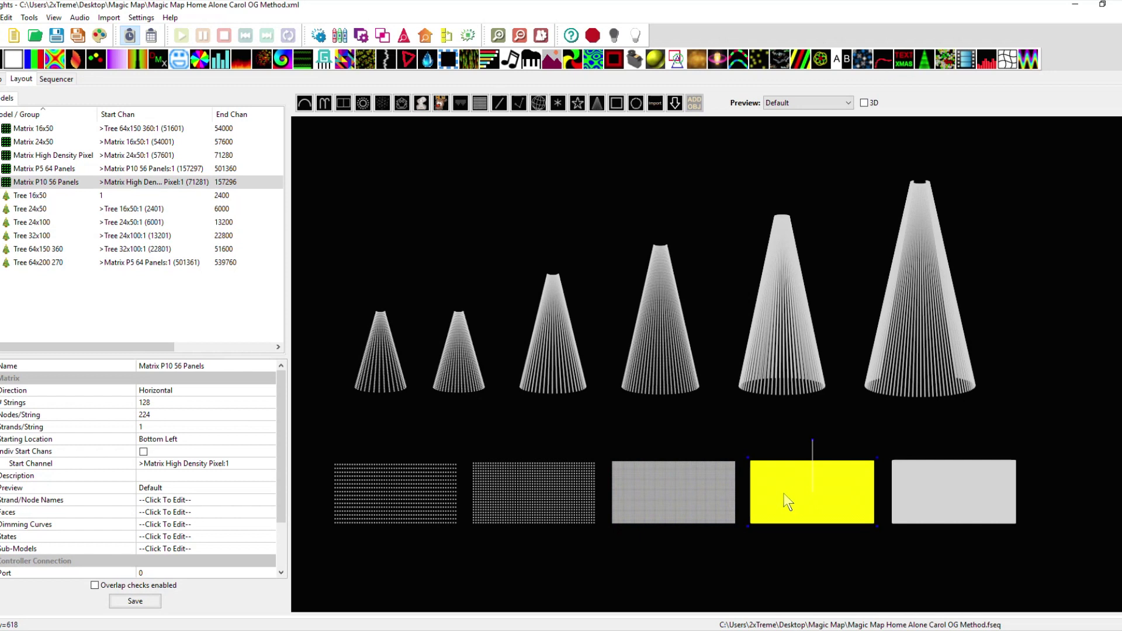
{"action": "left_click", "coordinate": [951, 486]}
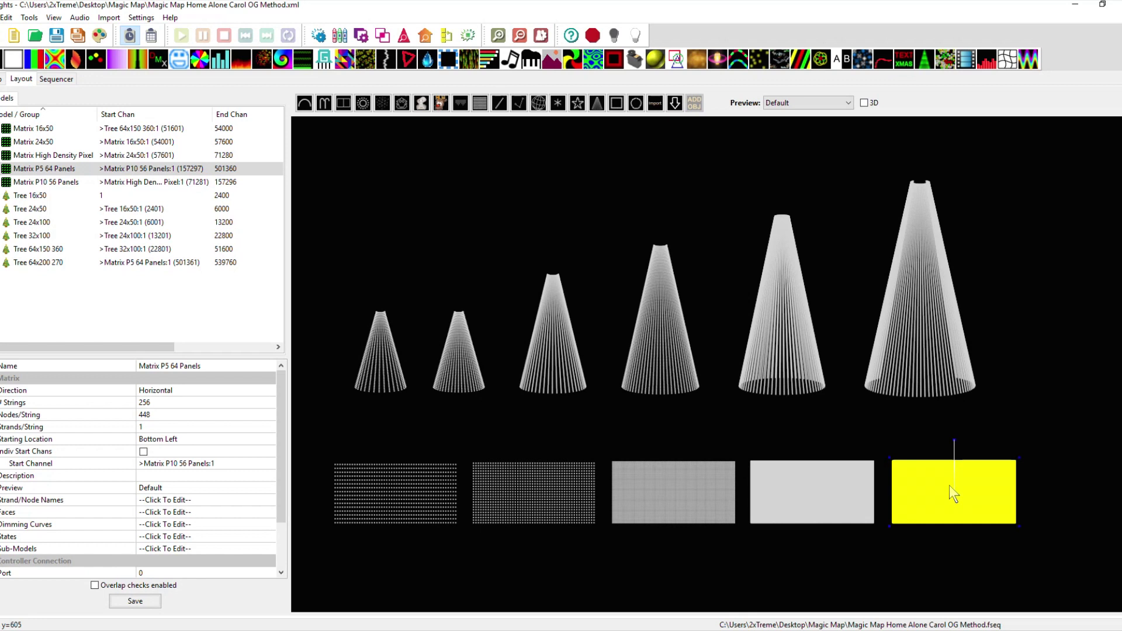
Compare the string and node settings of the Matrix P10 56 Panels and Matrix P5 64 Panels models
{"action": "left_click", "coordinate": [798, 505]}
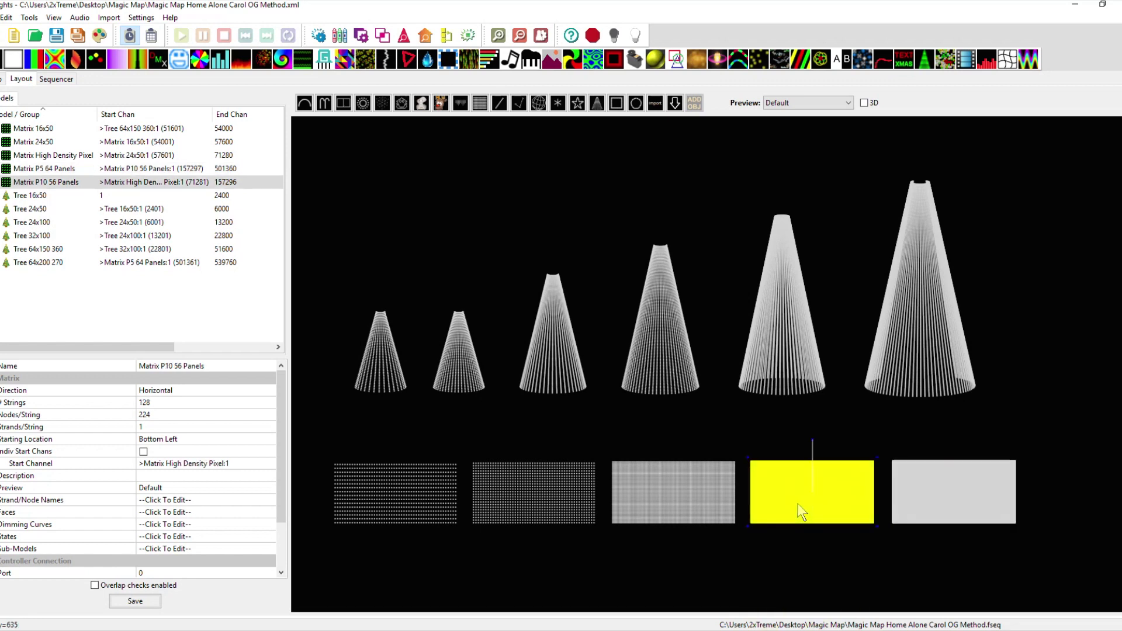
{"action": "left_click", "coordinate": [982, 494]}
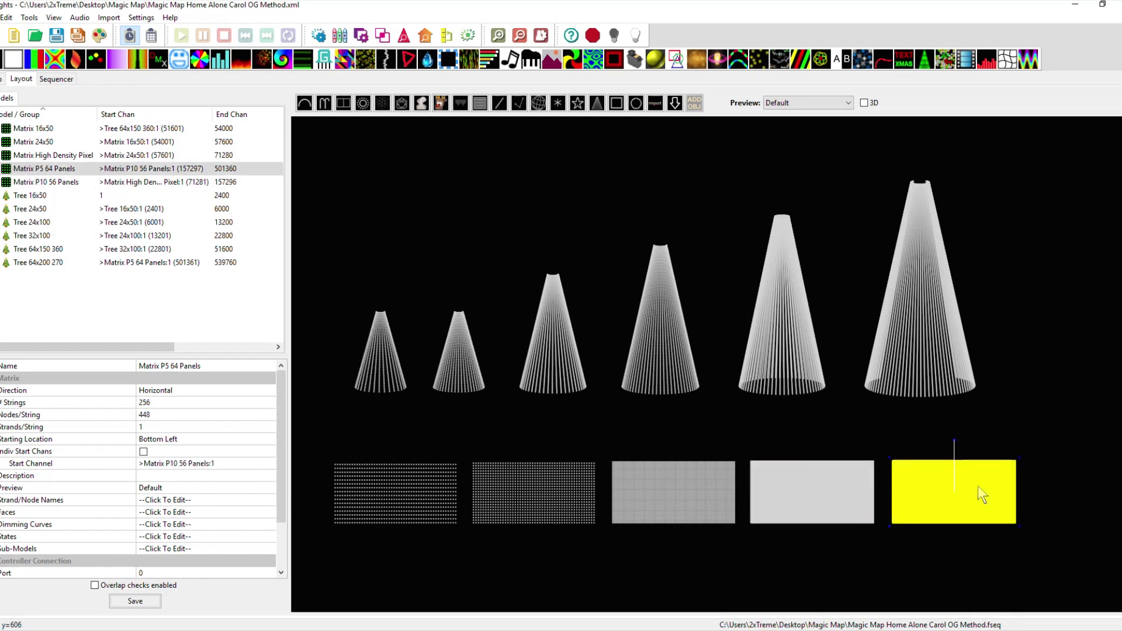
{"action": "left_click", "coordinate": [880, 564]}
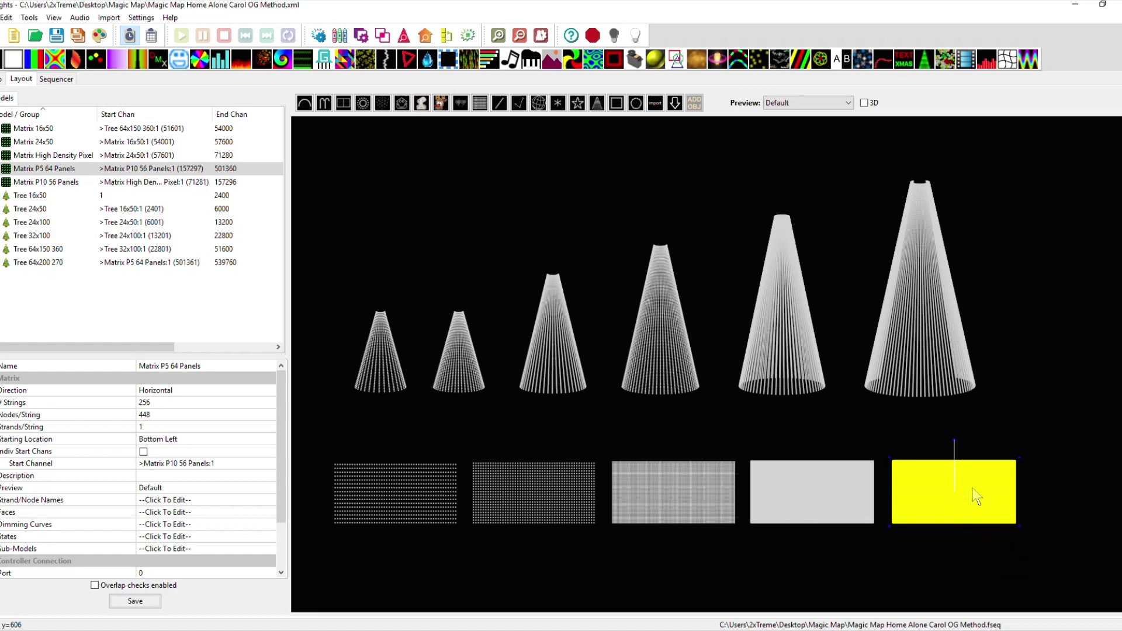
{"action": "left_click", "coordinate": [811, 492]}
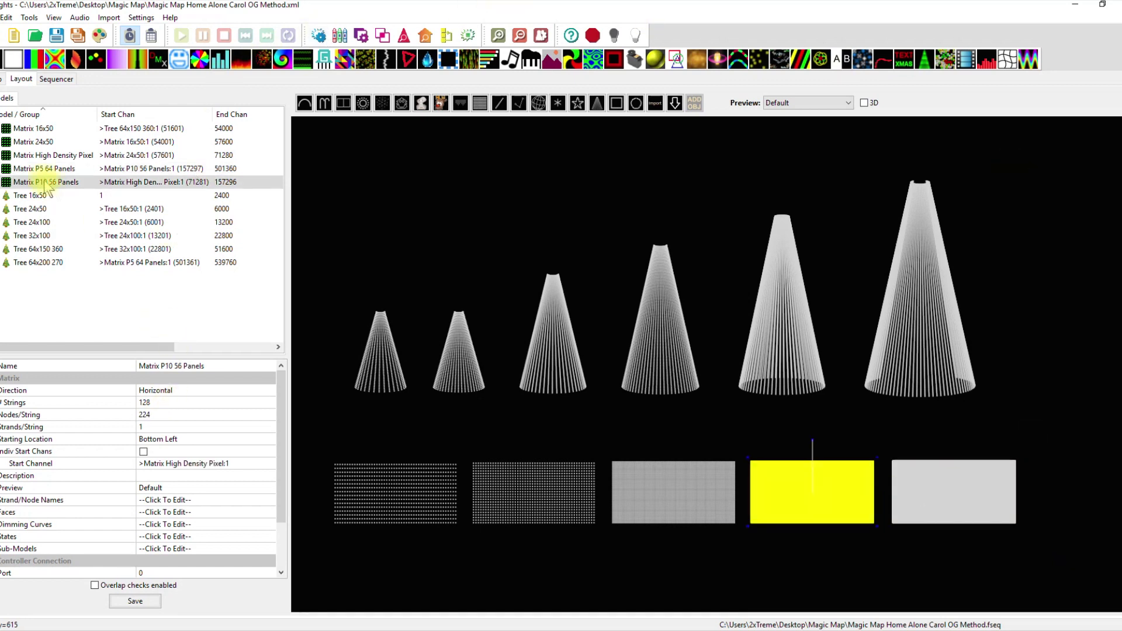
Play the OG Method sequence in the House Preview from about 0:06, 0:38, 1:14 and 2:21, and stop playback
{"action": "left_click", "coordinate": [58, 85]}
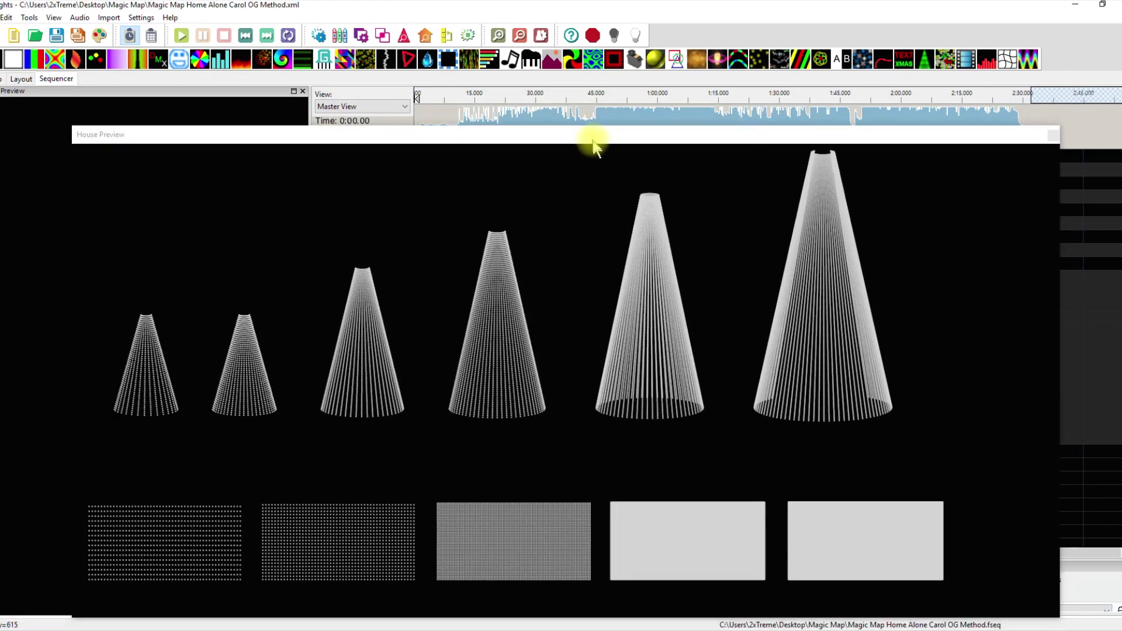
{"action": "left_click_drag", "start_coordinate": [593, 143], "coordinate": [573, 132]}
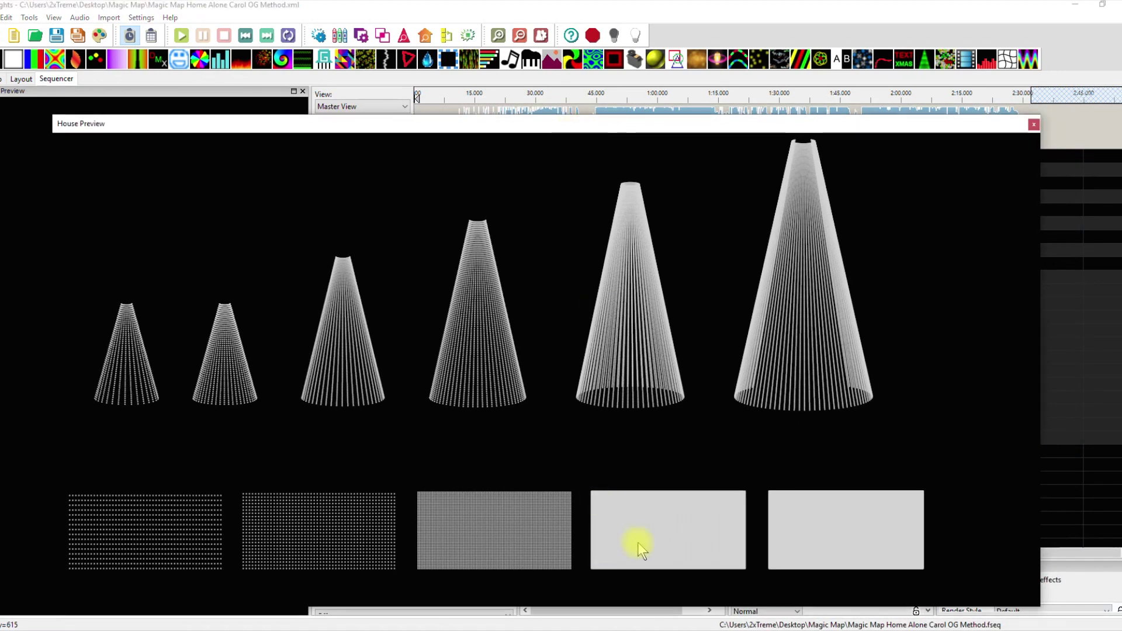
{"action": "left_click", "coordinate": [438, 98]}
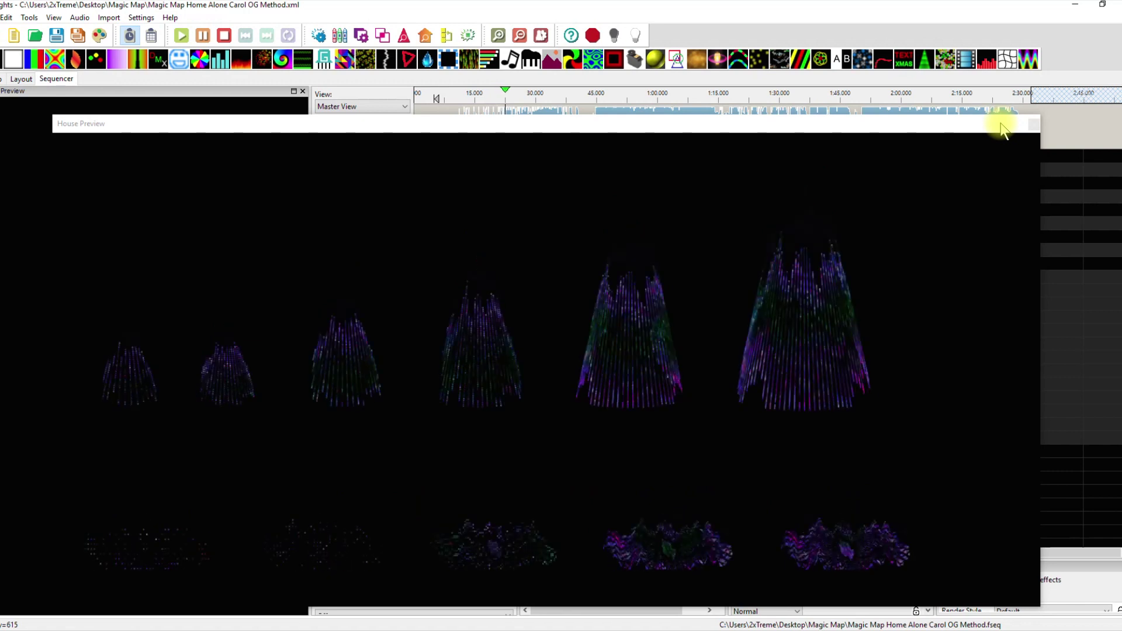
{"action": "left_click", "coordinate": [569, 93]}
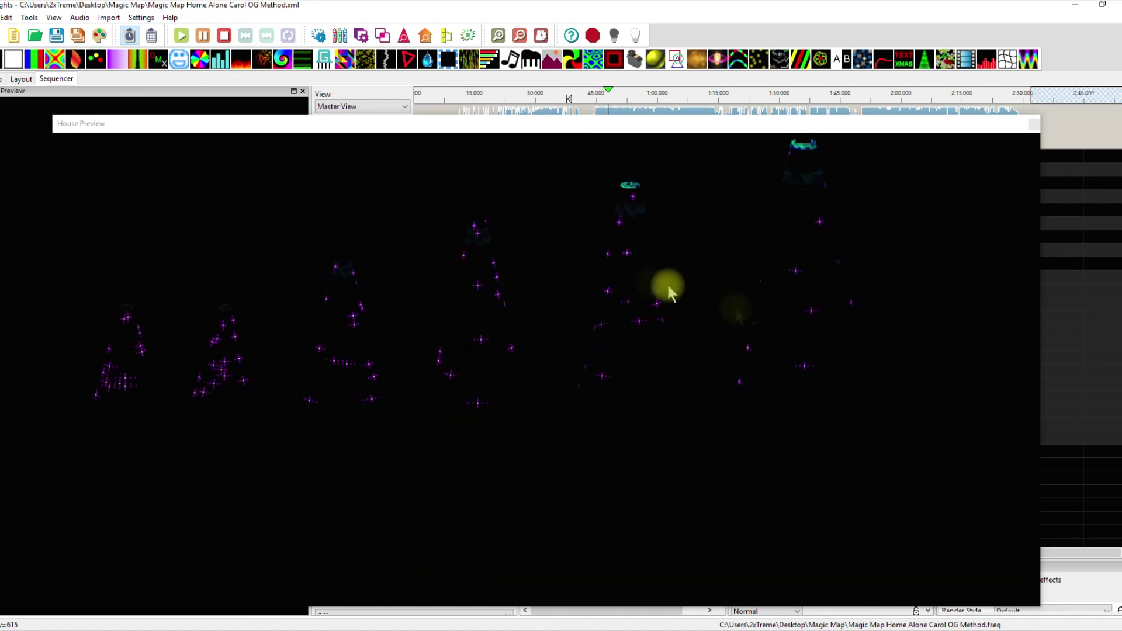
{"action": "left_click", "coordinate": [713, 96]}
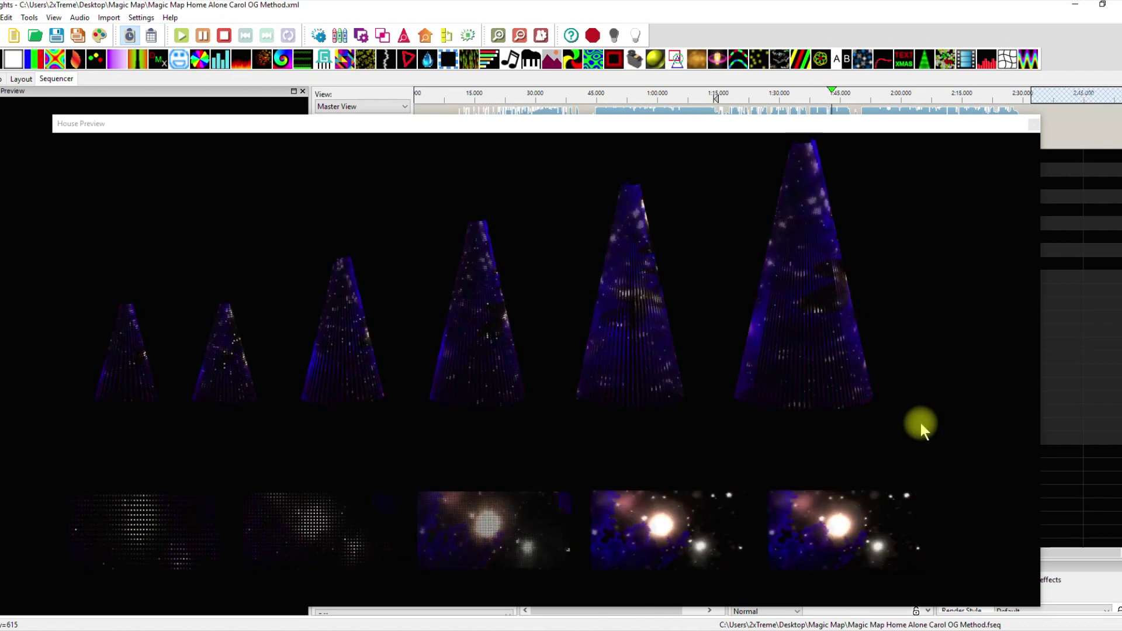
{"action": "left_click_drag", "start_coordinate": [869, 100], "coordinate": [988, 99]}
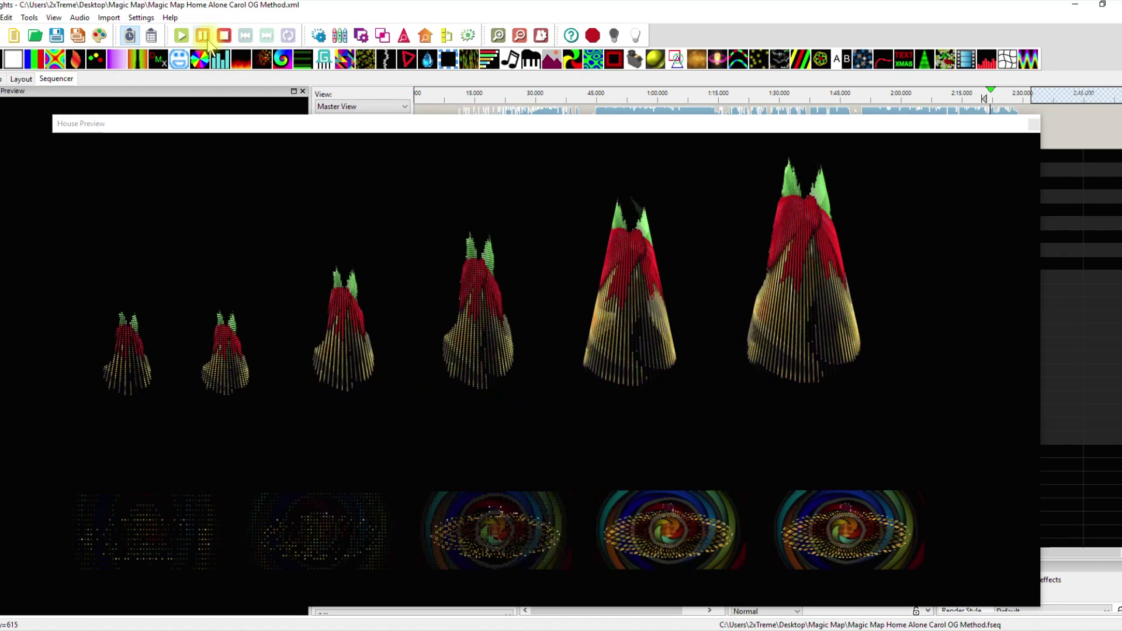
{"action": "left_click", "coordinate": [224, 36]}
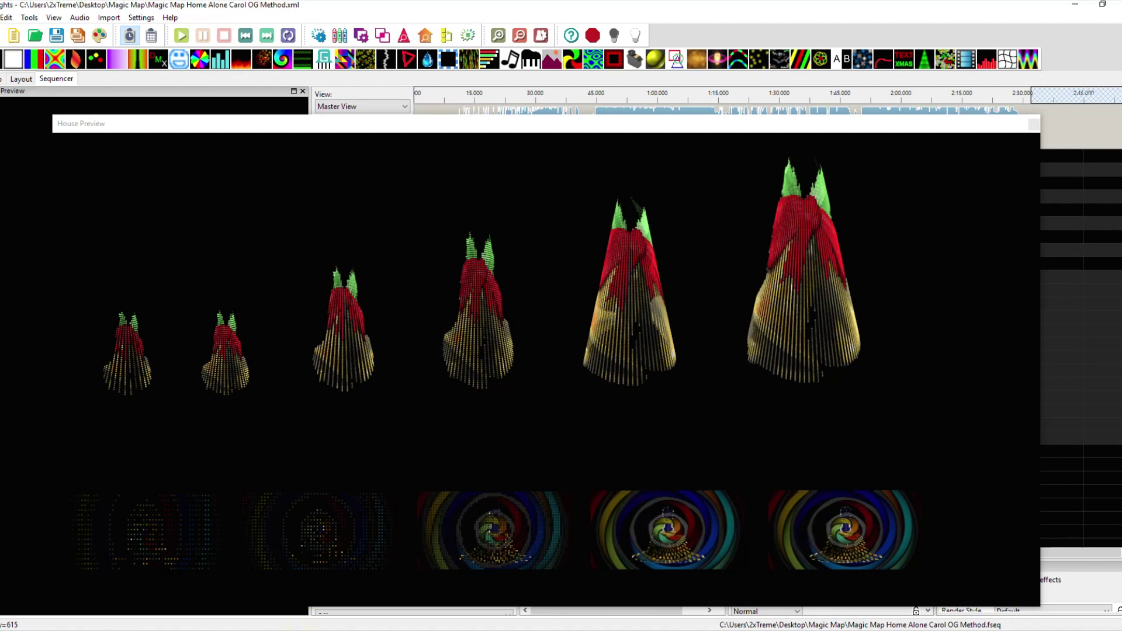
Switch to the xLights window with Magic Map Home Alone Carol.xml and move its House Preview below the timeline ruler
{"action": "mouse_move", "coordinate": [319, 628]}
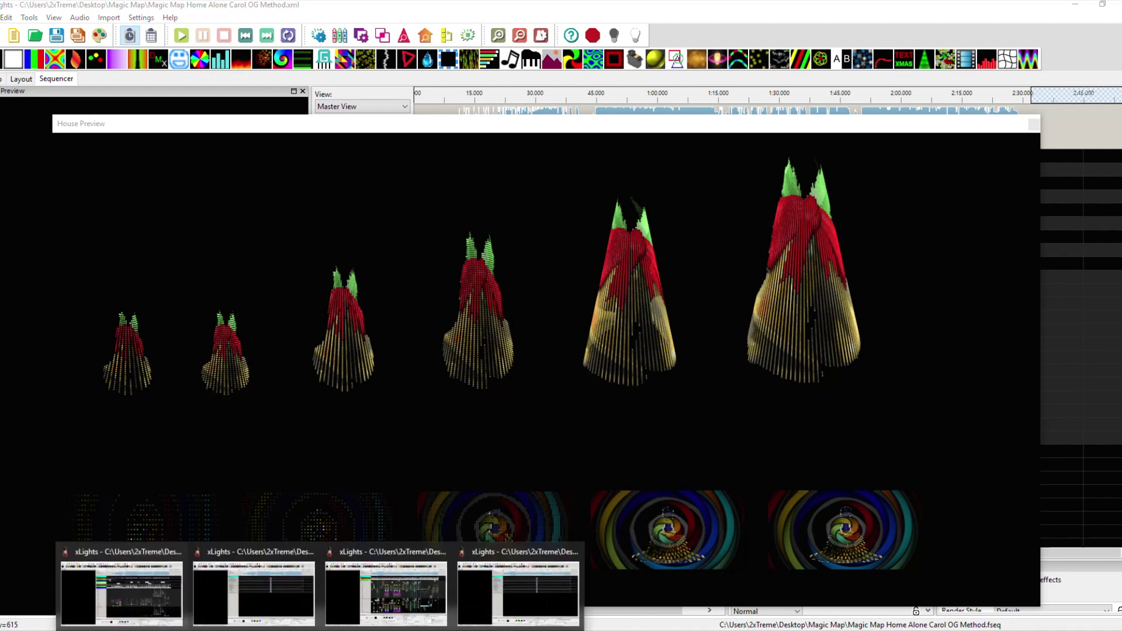
{"action": "mouse_move", "coordinate": [247, 582]}
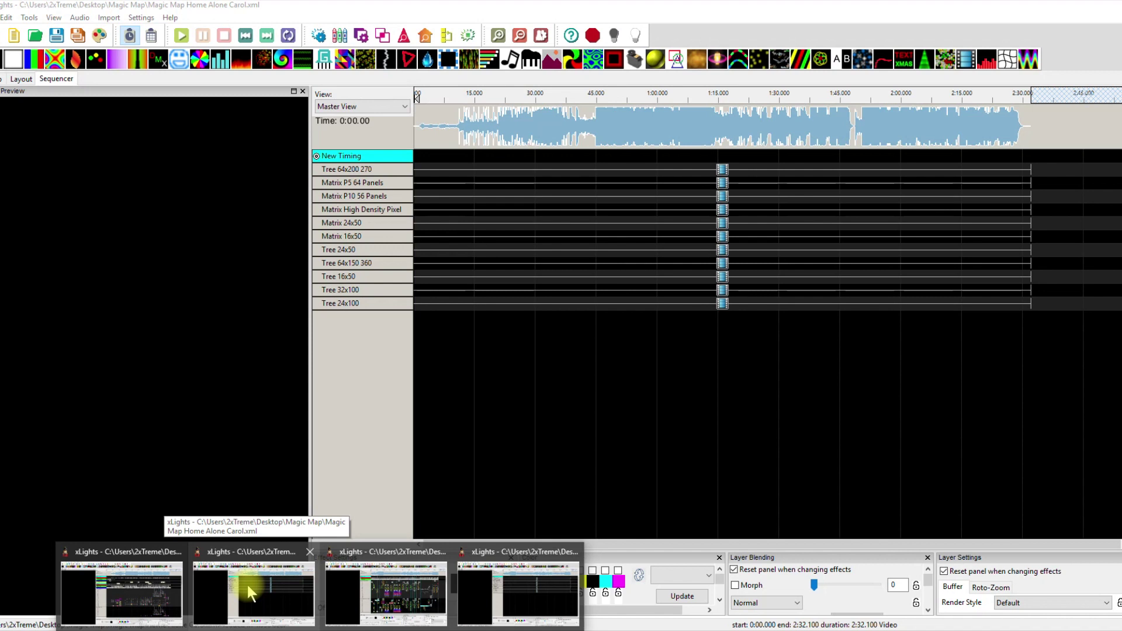
{"action": "left_click", "coordinate": [246, 582]}
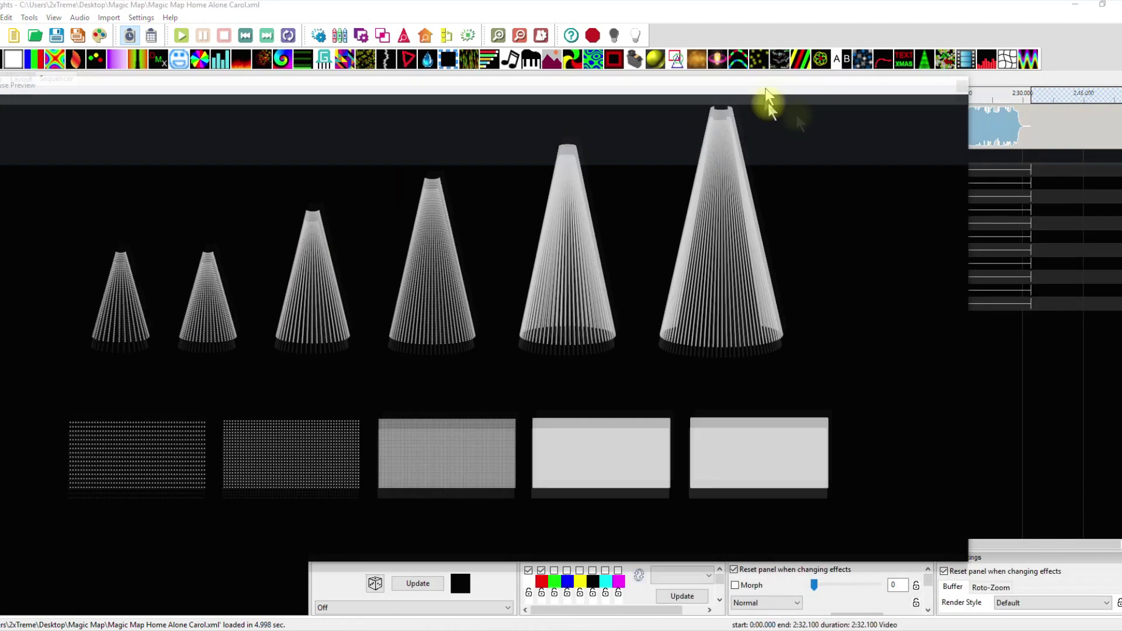
{"action": "left_click_drag", "start_coordinate": [766, 89], "coordinate": [767, 123]}
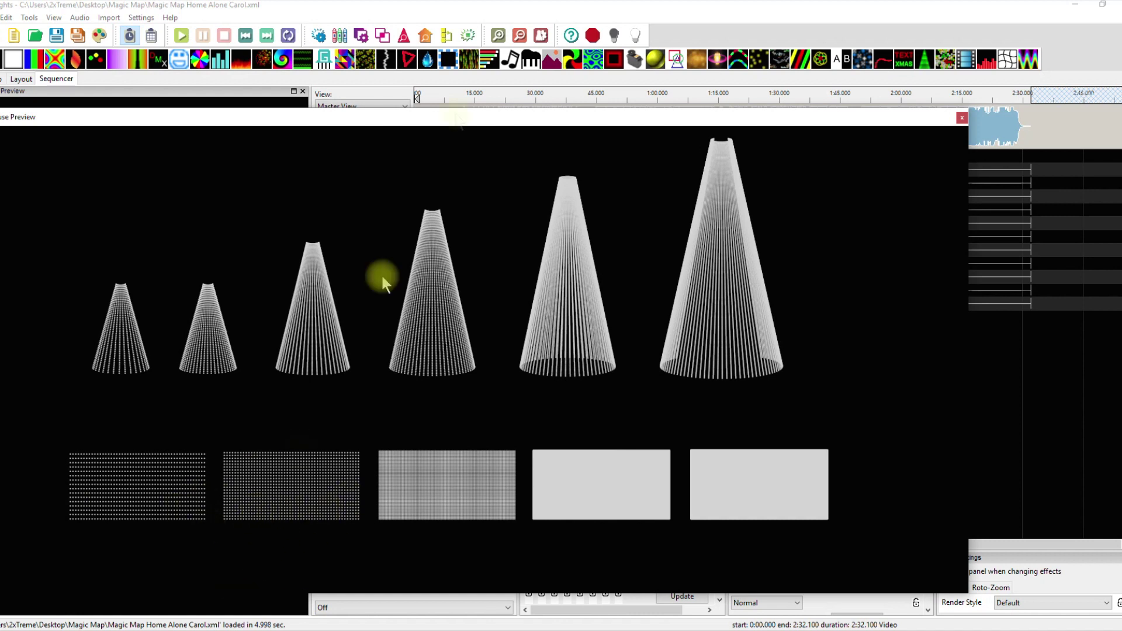
Play the video-based Home Alone Carol sequence in the House Preview from near the start, 0:46, 1:14 and 1:57, and stop playback
{"action": "left_click", "coordinate": [419, 96]}
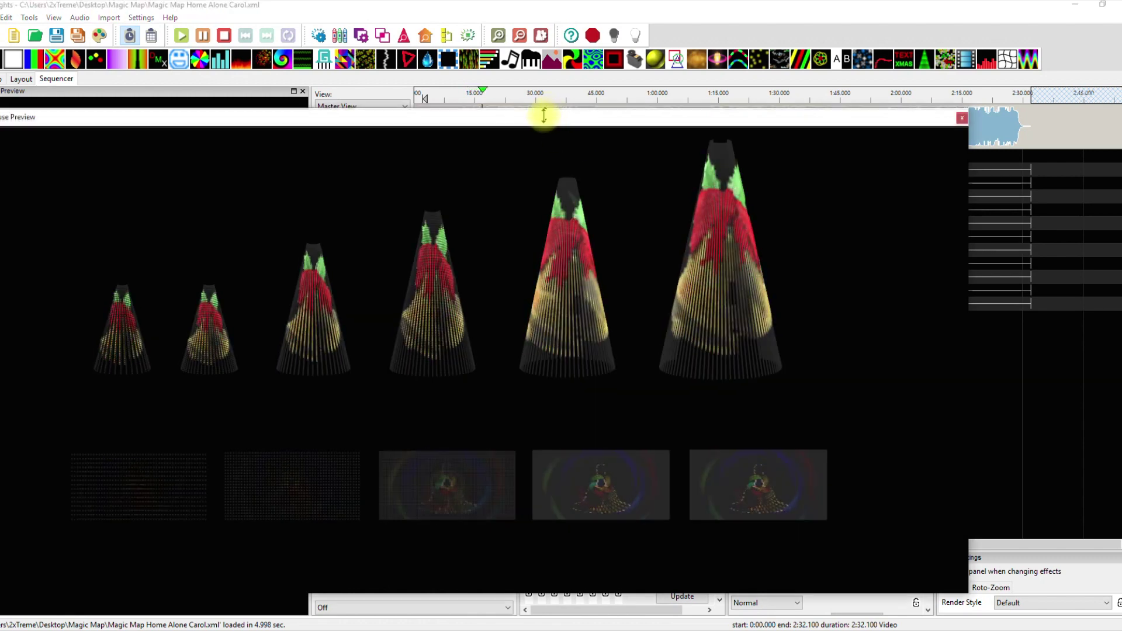
{"action": "left_click_drag", "start_coordinate": [544, 115], "coordinate": [543, 117]}
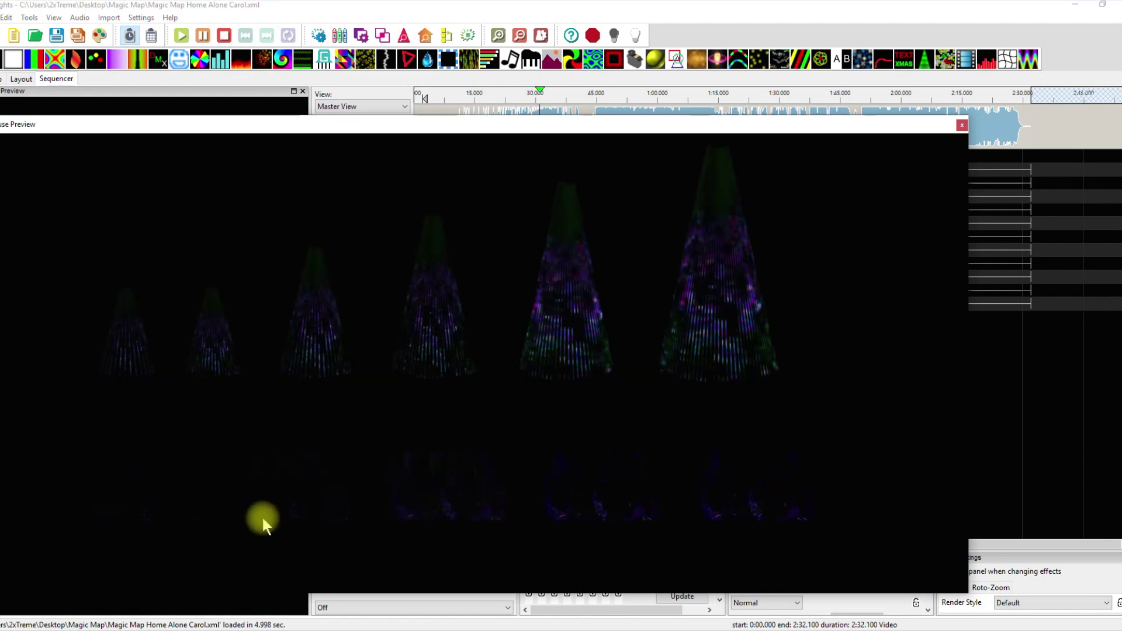
{"action": "left_click", "coordinate": [599, 99]}
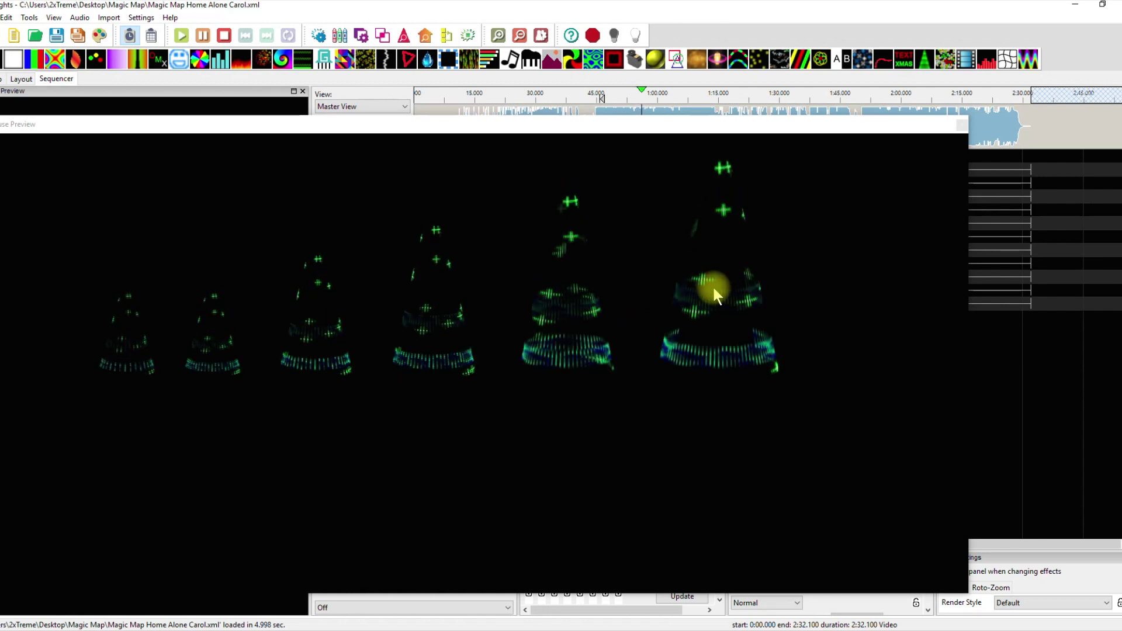
{"action": "left_click", "coordinate": [712, 96]}
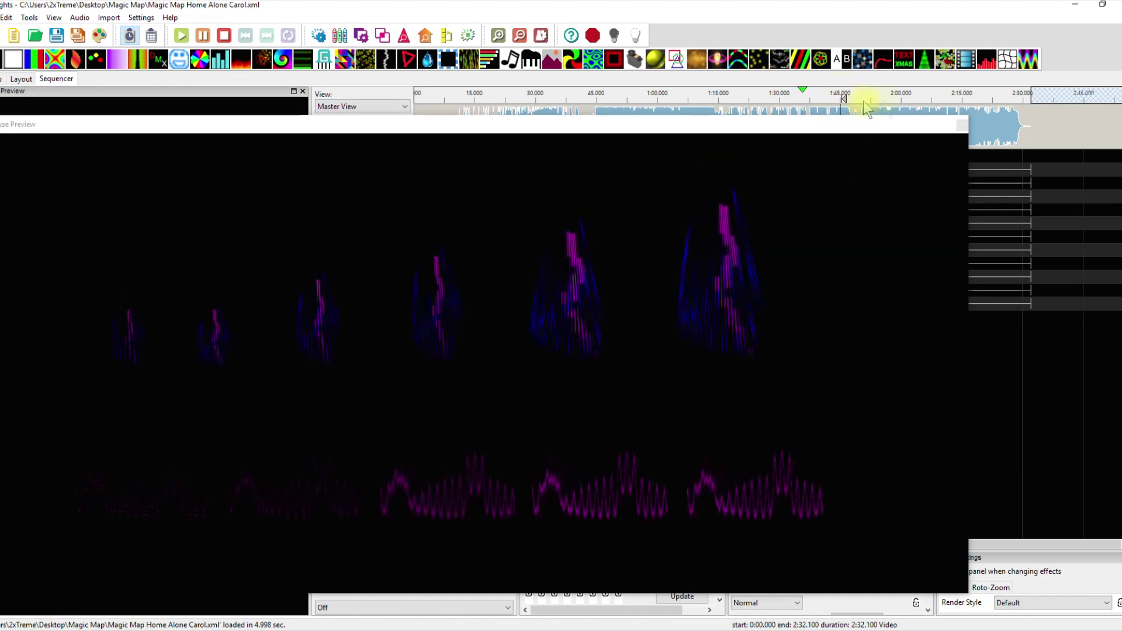
{"action": "left_click", "coordinate": [889, 96]}
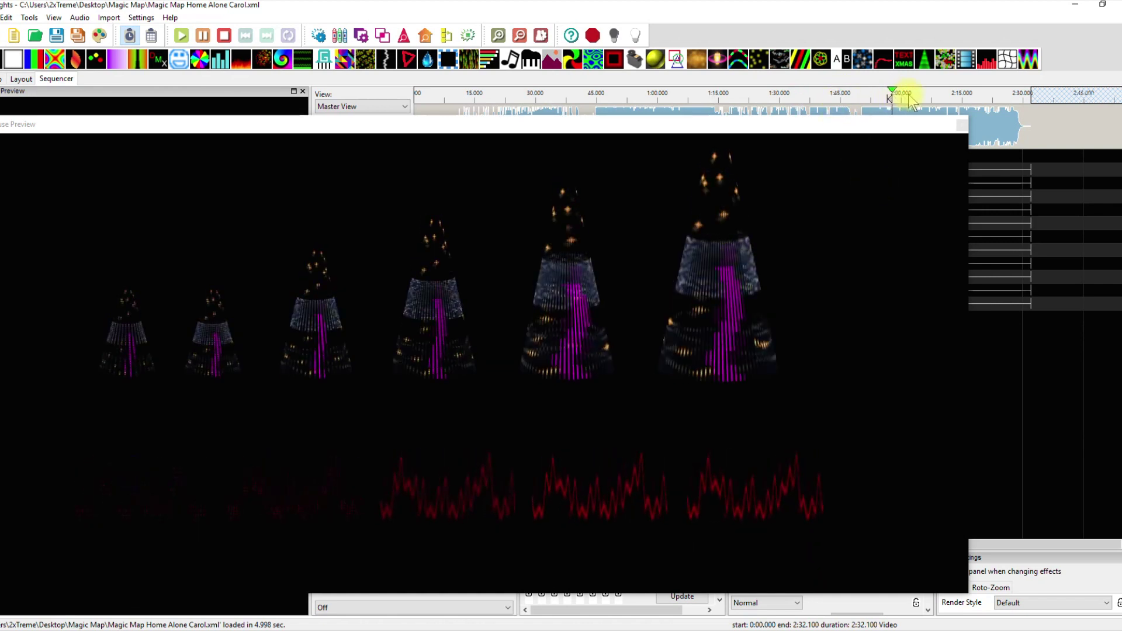
{"action": "left_click", "coordinate": [224, 36]}
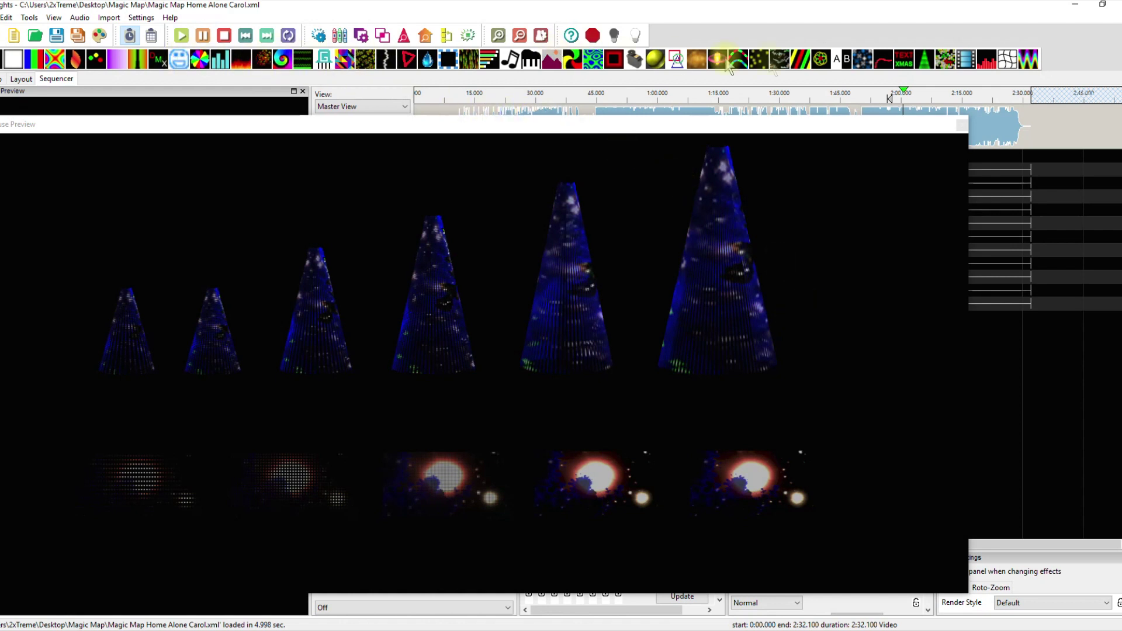
Switch to the xLights window with Electric Christmas Medley OG.xml and move its House Preview below the timeline ruler
{"action": "mouse_move", "coordinate": [319, 629]}
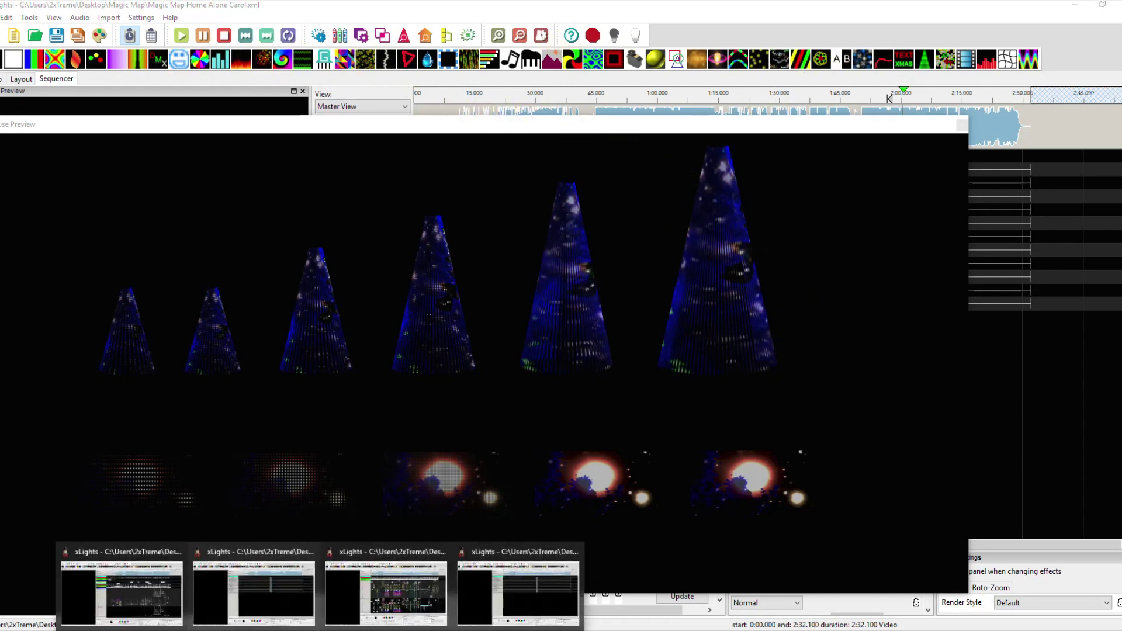
{"action": "mouse_move", "coordinate": [386, 596]}
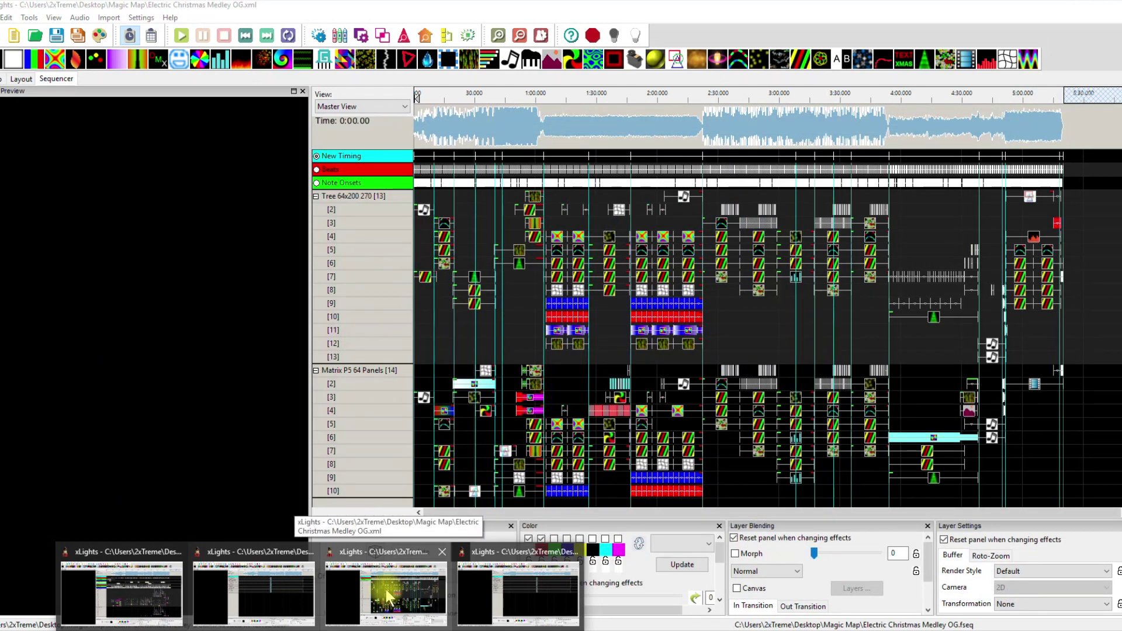
{"action": "left_click", "coordinate": [387, 597]}
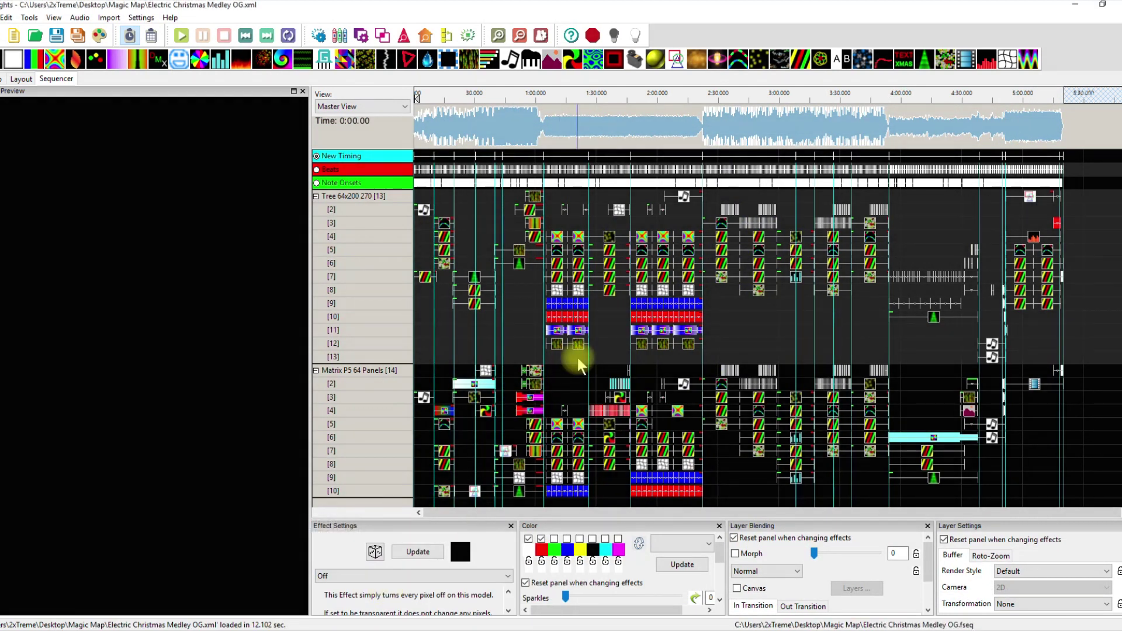
{"action": "left_click_drag", "start_coordinate": [1121, 515], "coordinate": [1121, 327]}
{"action": "left_click_drag", "start_coordinate": [1121, 327], "coordinate": [509, 143]}
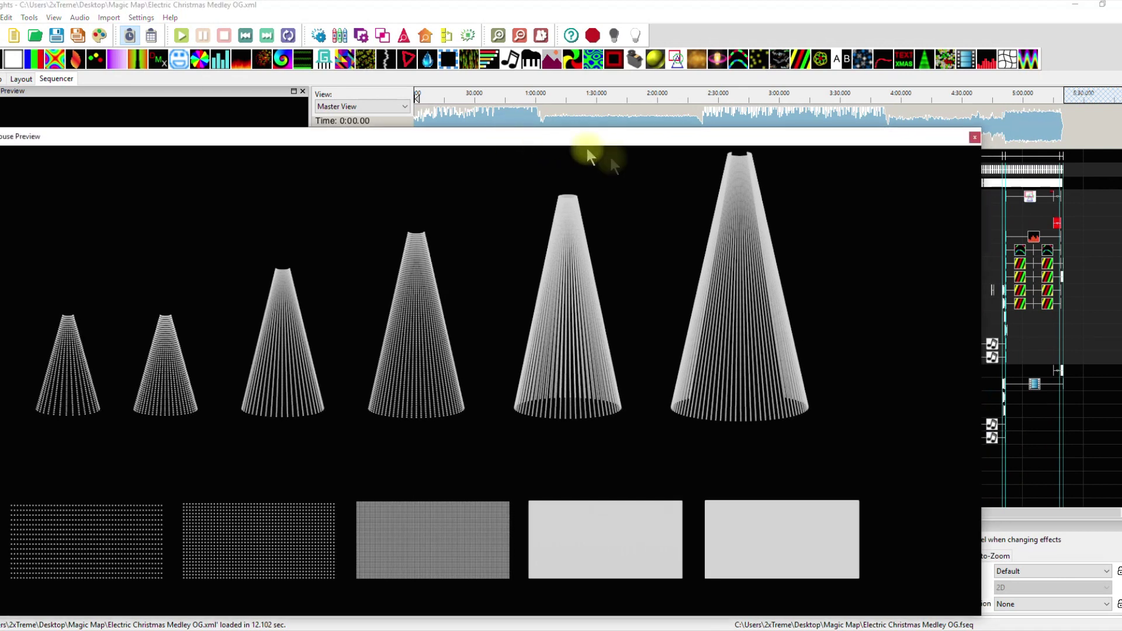
Play the Electric Christmas Medley OG sequence in the House Preview from near the start, about 0:43, 0:51, 1:03, 1:59, 3:27 and 3:55
{"action": "left_click", "coordinate": [421, 96]}
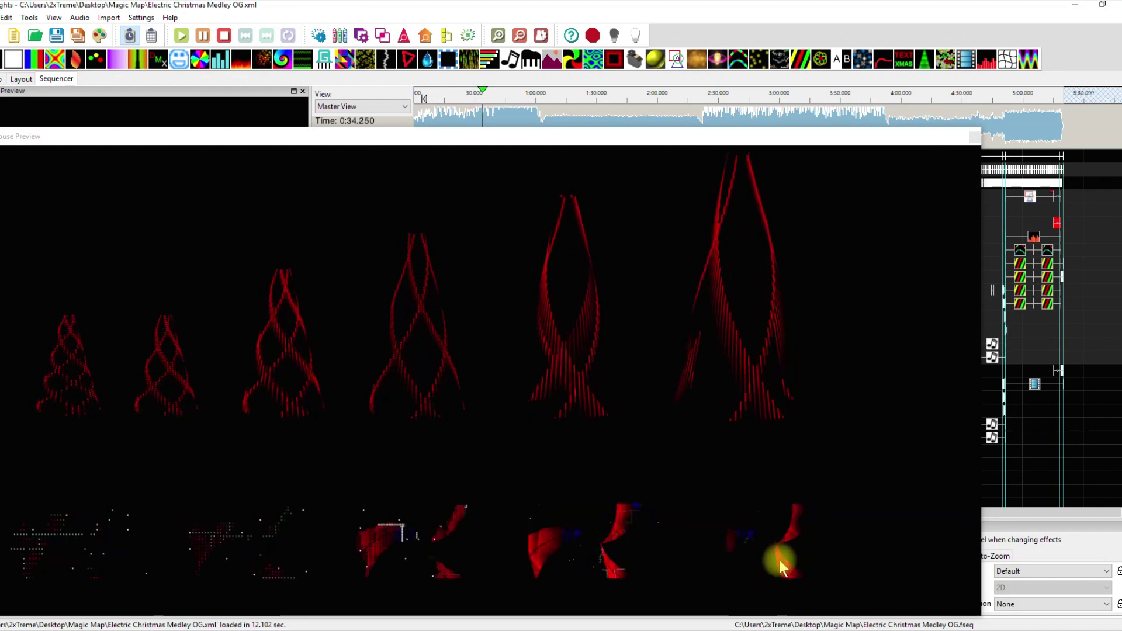
{"action": "left_click", "coordinate": [501, 97]}
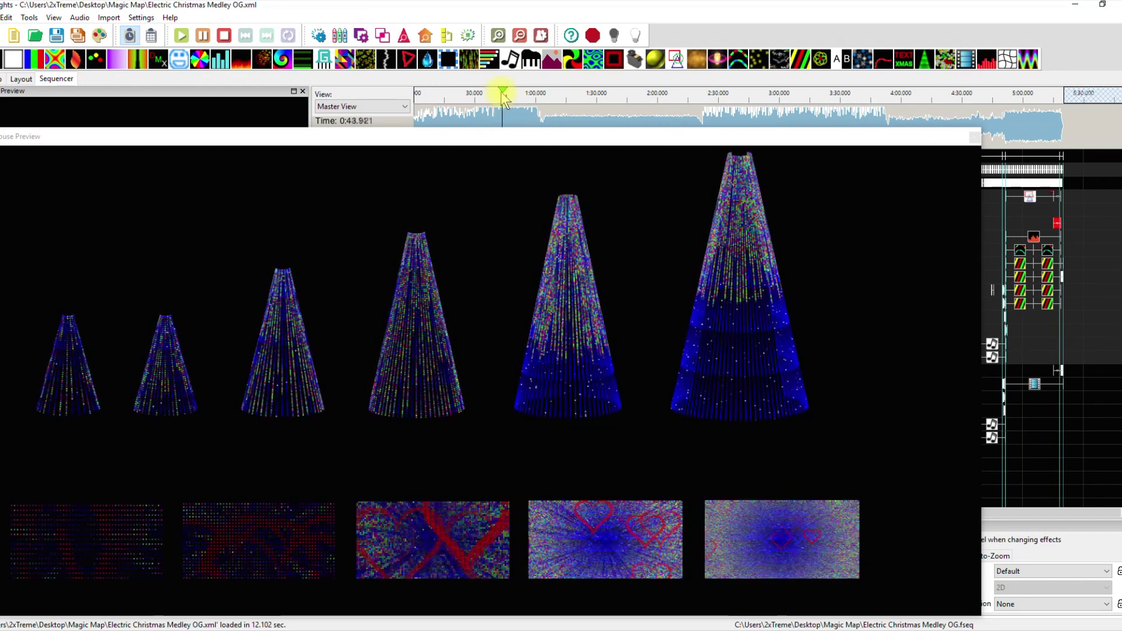
{"action": "left_click", "coordinate": [518, 97]}
{"action": "left_click", "coordinate": [542, 98]}
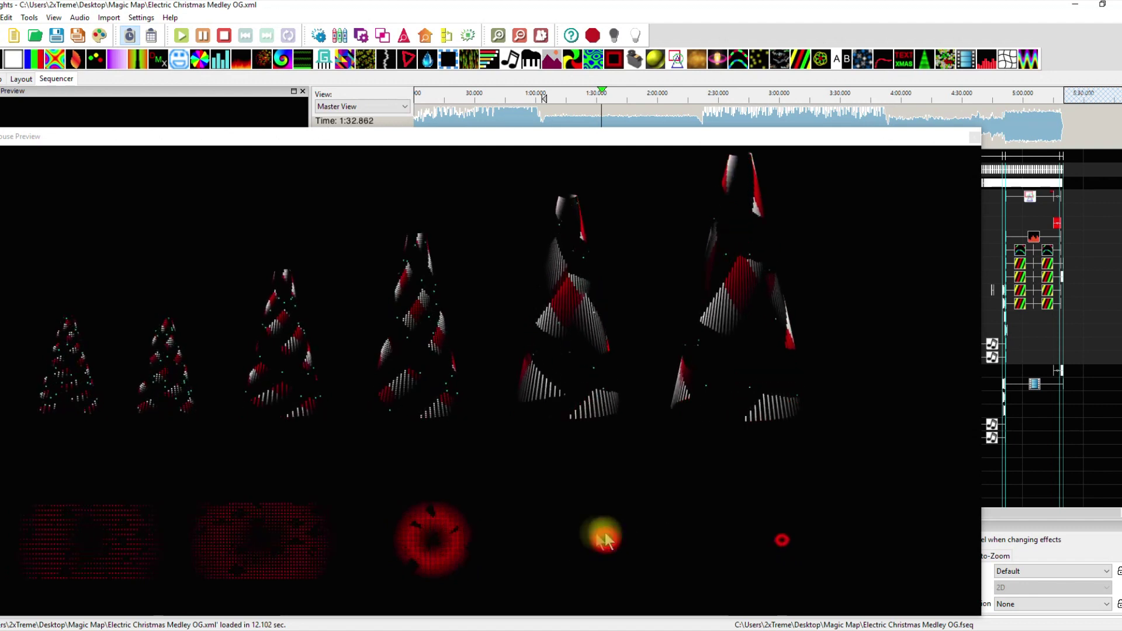
{"action": "left_click", "coordinate": [655, 93]}
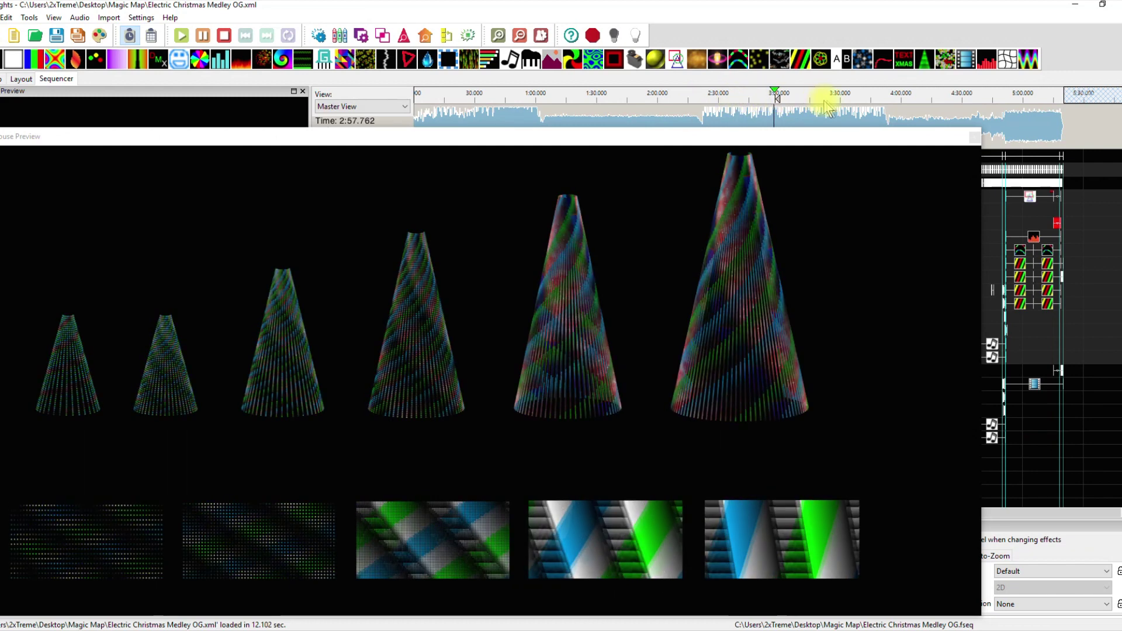
{"action": "left_click", "coordinate": [834, 101]}
{"action": "left_click", "coordinate": [892, 99]}
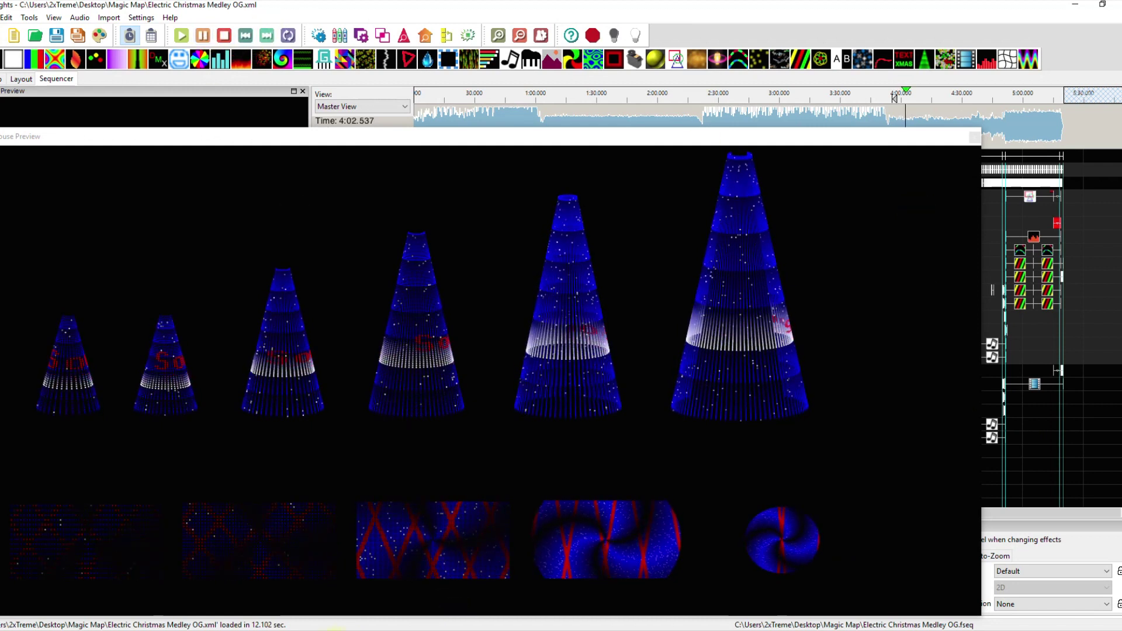
Switch to the xLights window with Electric Christmas Medley Magic Map.xml and place its House Preview below the timeline ruler
{"action": "mouse_move", "coordinate": [333, 629]}
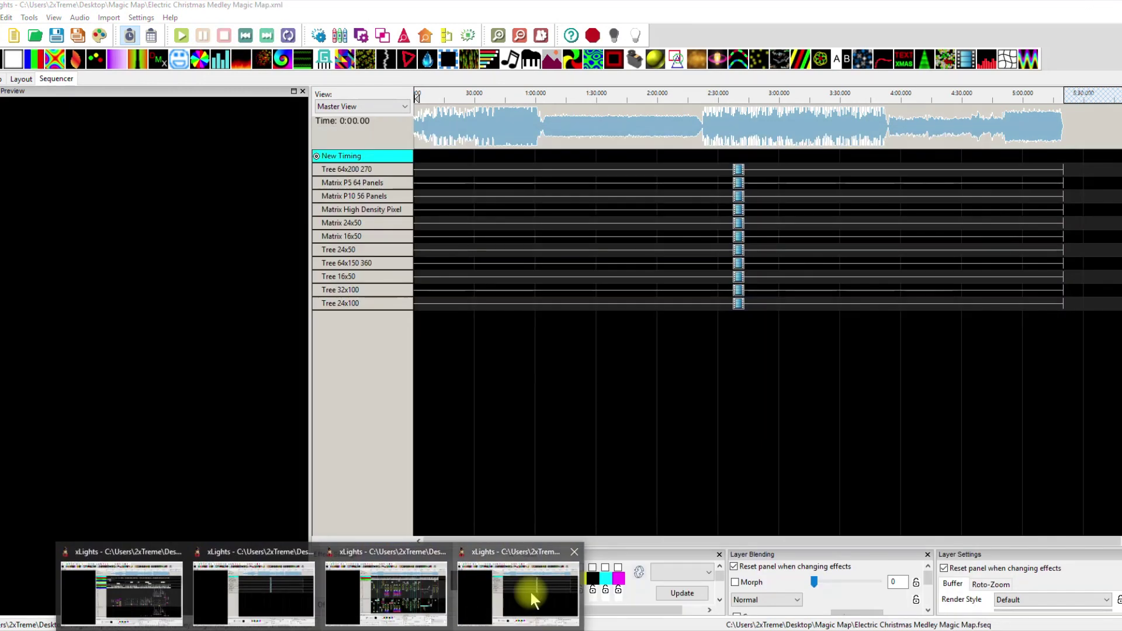
{"action": "left_click", "coordinate": [530, 592]}
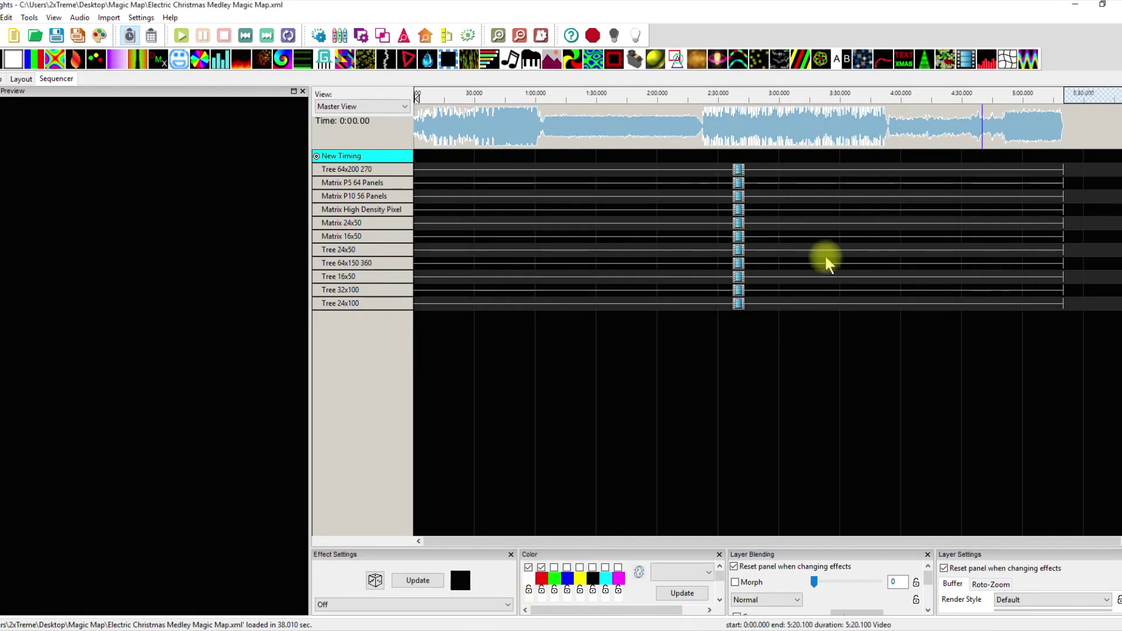
{"action": "left_click_drag", "start_coordinate": [1121, 374], "coordinate": [300, 136]}
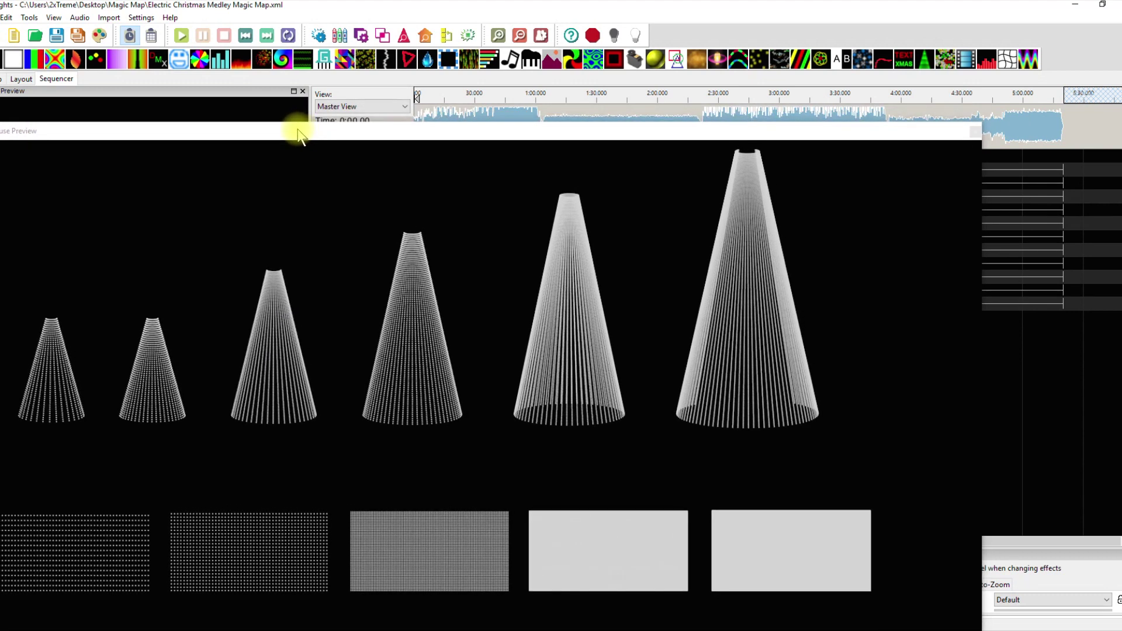
Play the Electric Christmas Medley Magic Map sequence in the House Preview from near the start, about 0:51, 2:10, 3:02, 3:54, 4:24, 4:44, 4:59 and 4:35
{"action": "left_click", "coordinate": [423, 100]}
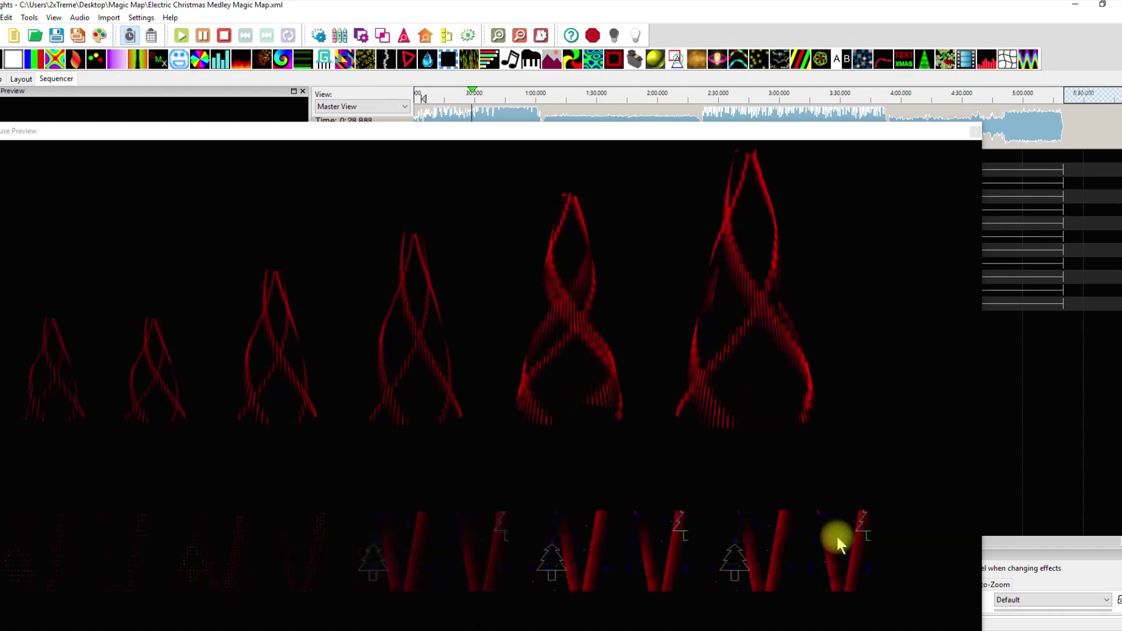
{"action": "left_click", "coordinate": [517, 94]}
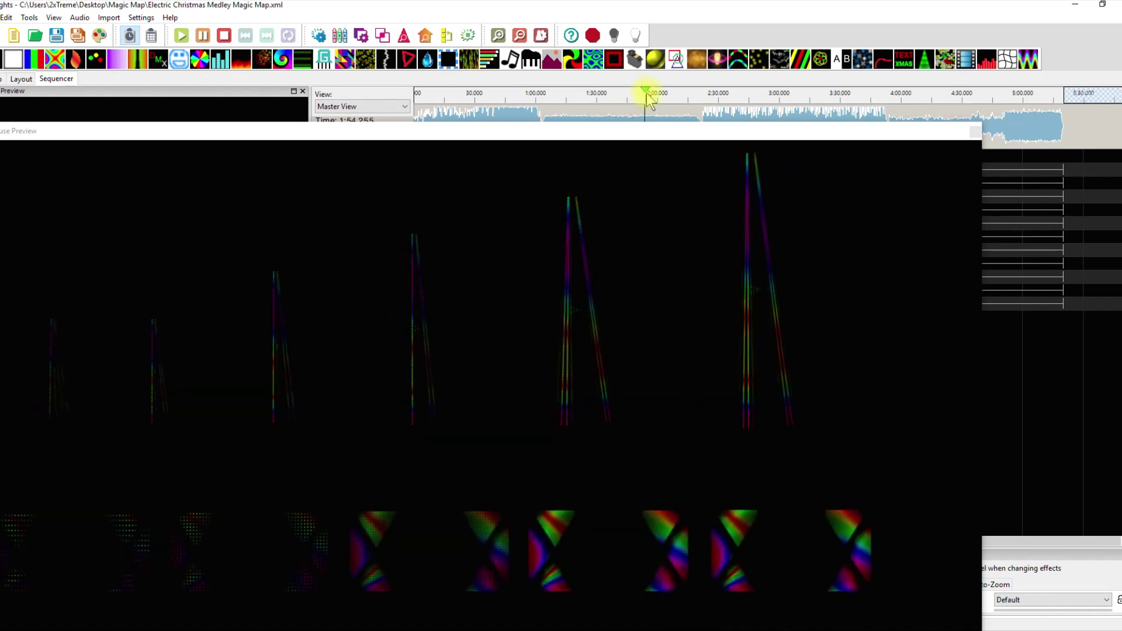
{"action": "left_click", "coordinate": [676, 95]}
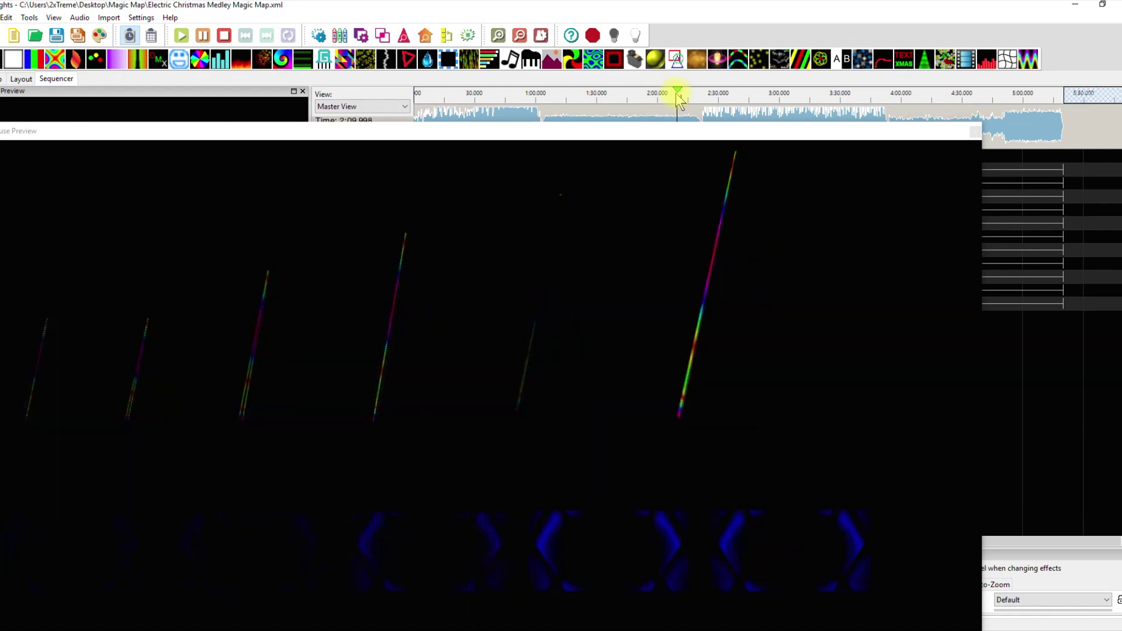
{"action": "left_click", "coordinate": [784, 97]}
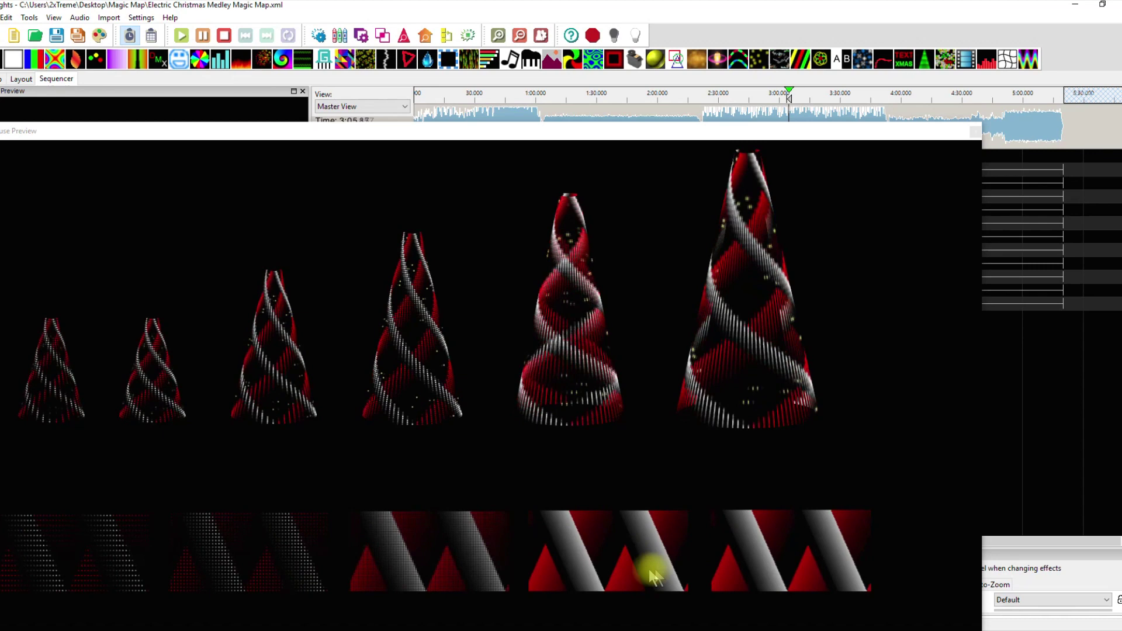
{"action": "left_click_drag", "start_coordinate": [854, 92], "coordinate": [888, 98]}
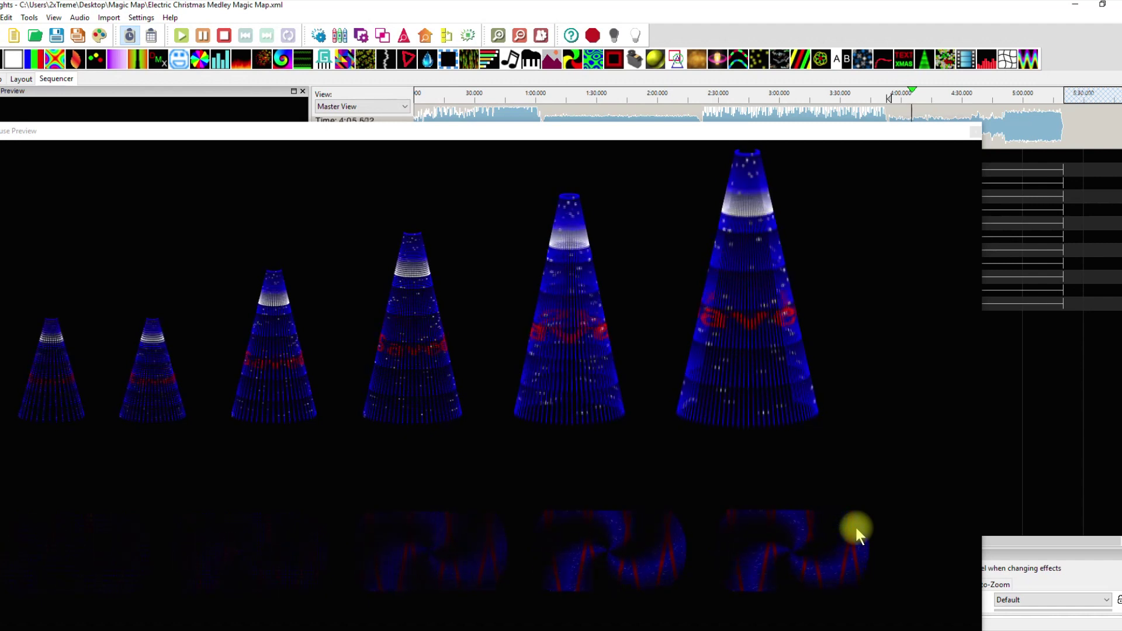
{"action": "left_click", "coordinate": [950, 97]}
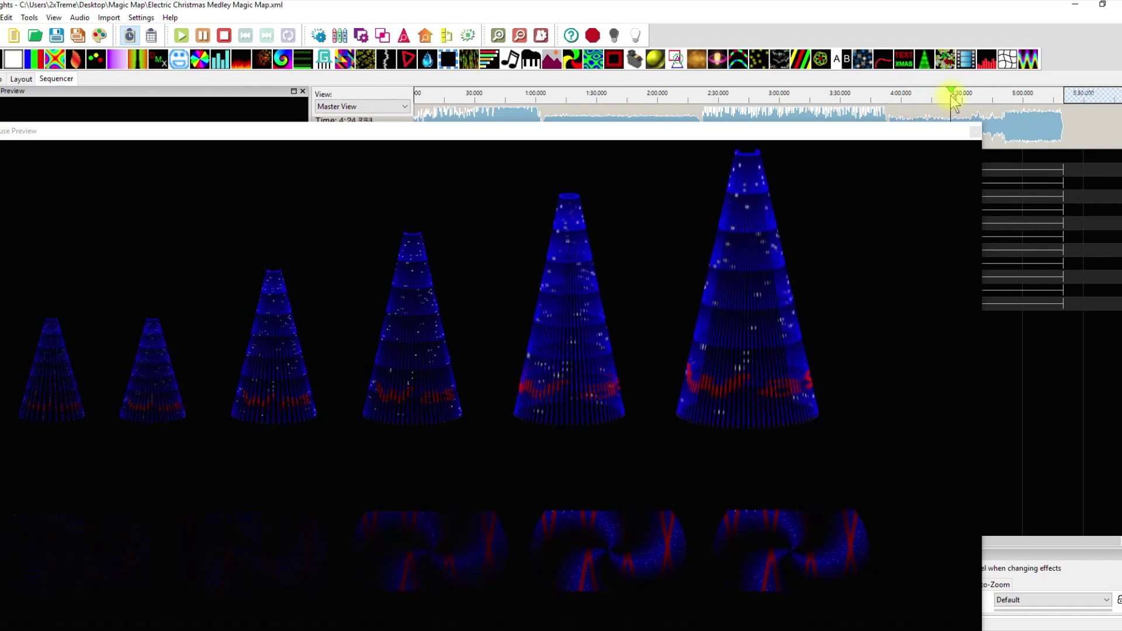
{"action": "left_click", "coordinate": [991, 95]}
{"action": "left_click", "coordinate": [1021, 94]}
{"action": "left_click", "coordinate": [973, 95]}
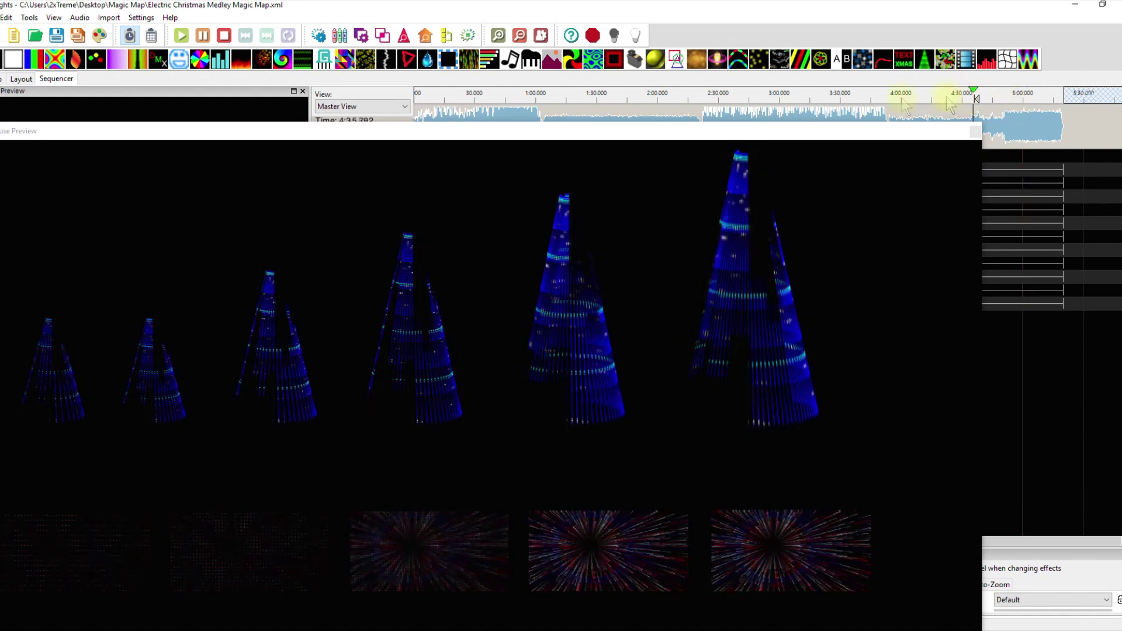